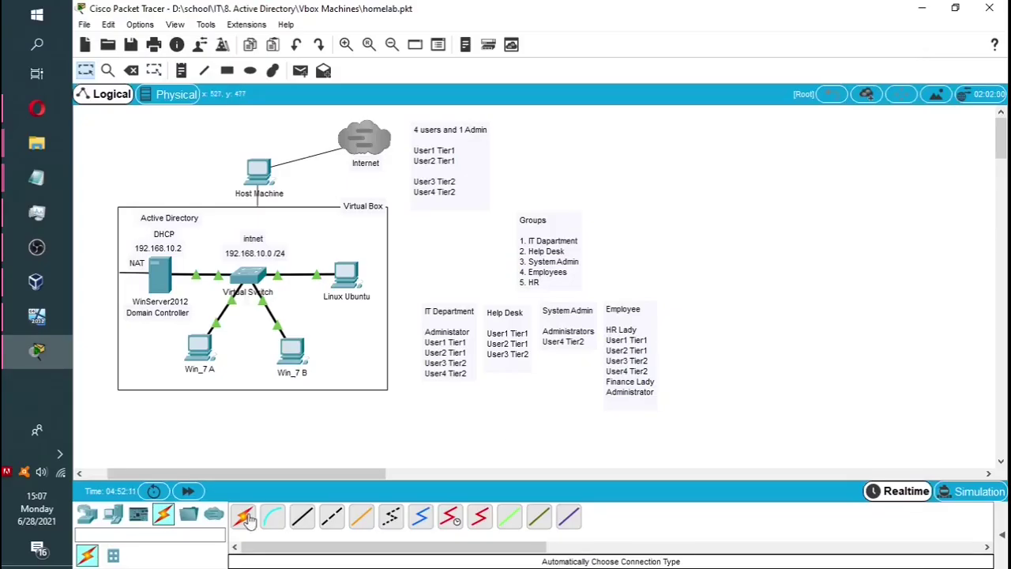
# - Scroll the Packet Tracer canvas right to show the Groups and membership planning notes
pyautogui.moveTo(292, 475); pyautogui.dragTo(388, 475)
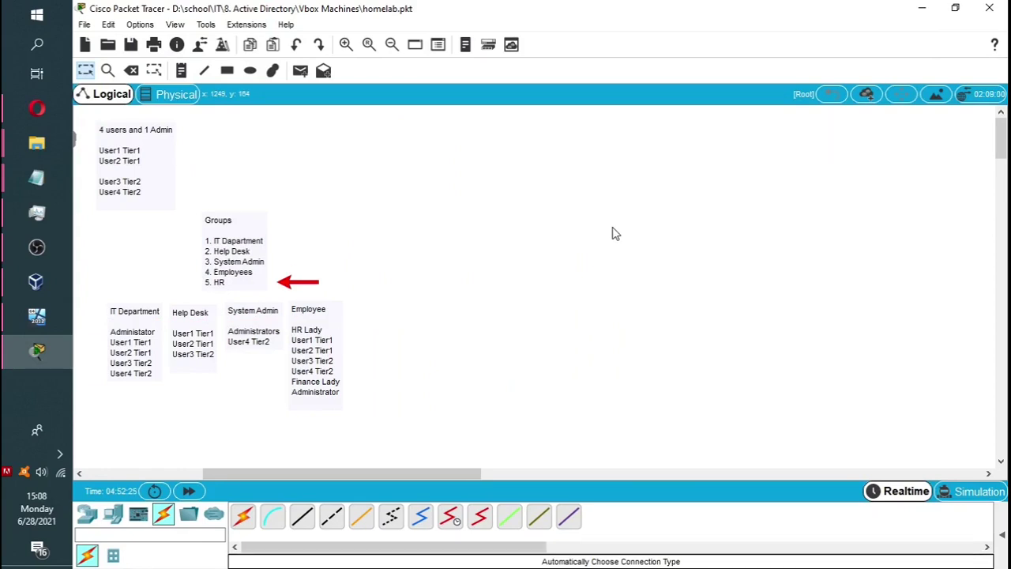
# - Move the VM window aside and place the Employee note below the other group notes
pyautogui.click(43, 326)
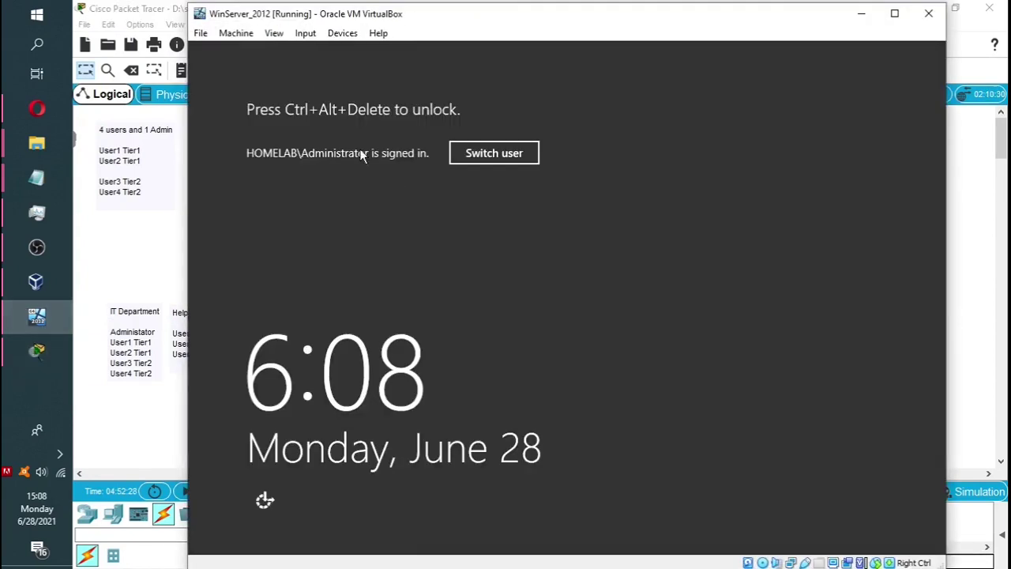
pyautogui.moveTo(429, 30); pyautogui.dragTo(516, 26)
pyautogui.click(220, 480)
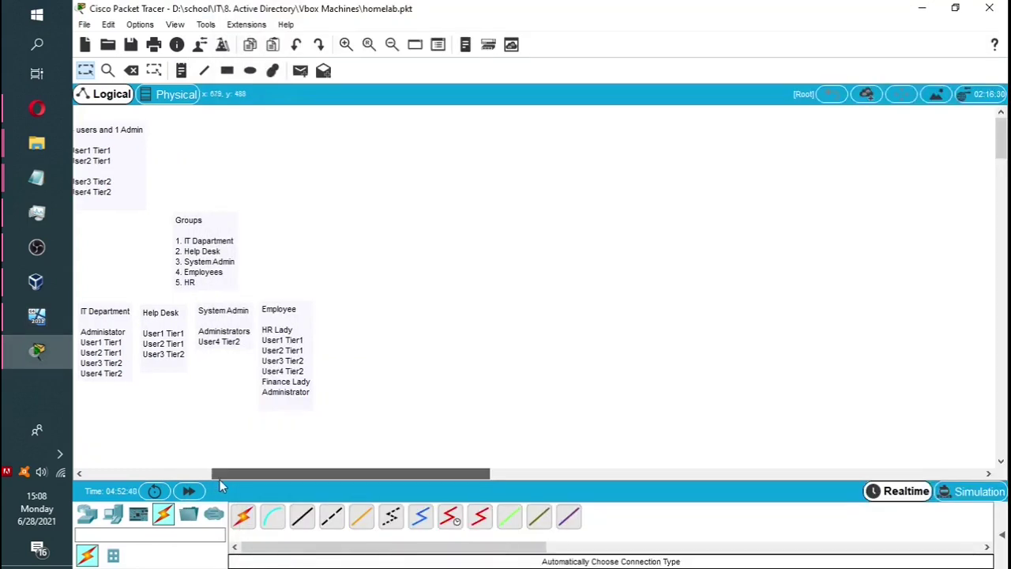
pyautogui.moveTo(272, 336); pyautogui.dragTo(212, 394)
pyautogui.click(37, 316)
# - Unlock the Windows Server VM with Ctrl-Alt-Del and sign in with the administrator password
pyautogui.click(386, 32)
pyautogui.moveTo(395, 62)
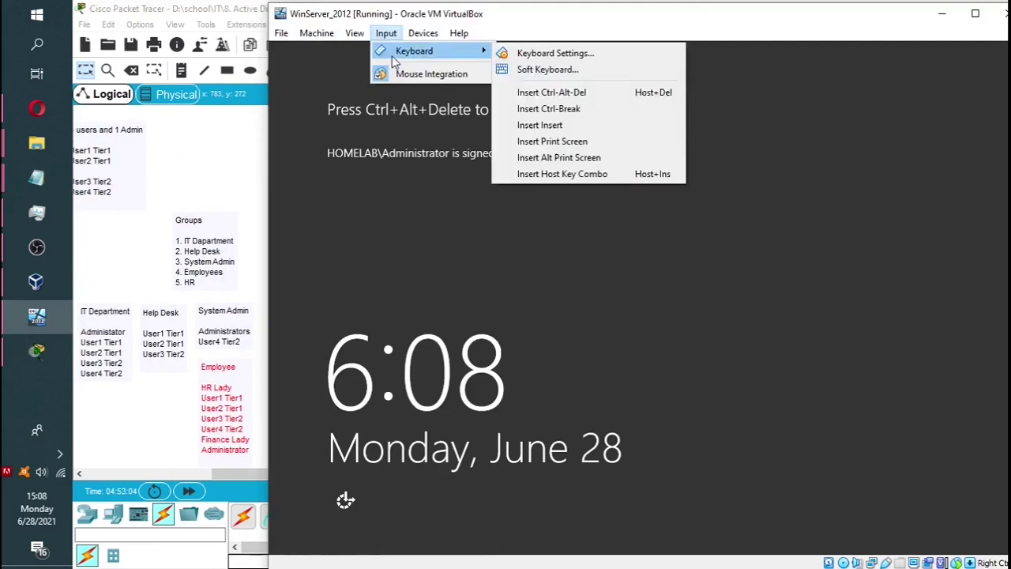
pyautogui.click(551, 91)
pyautogui.write('•••••••')
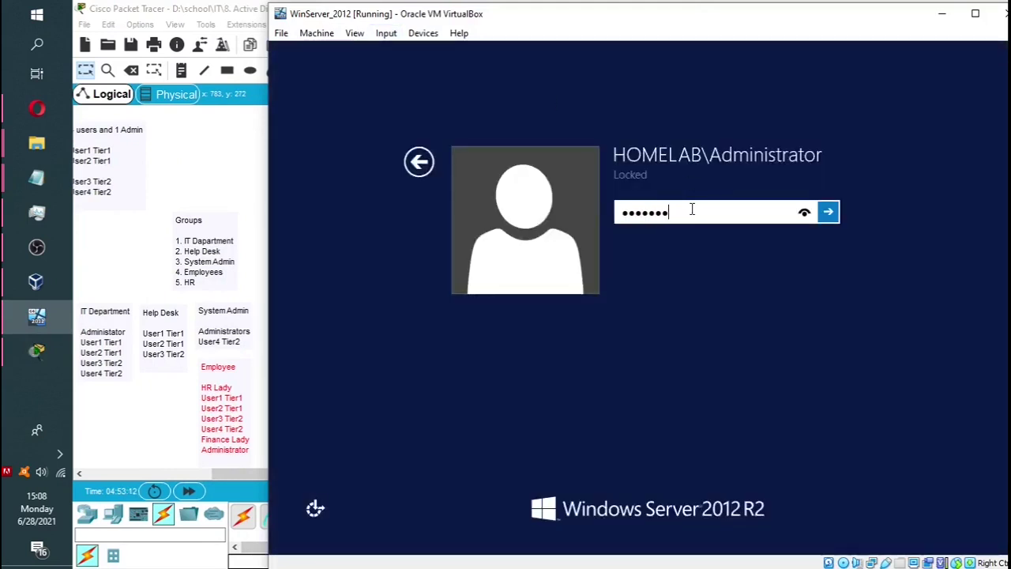
pyautogui.press('Return')
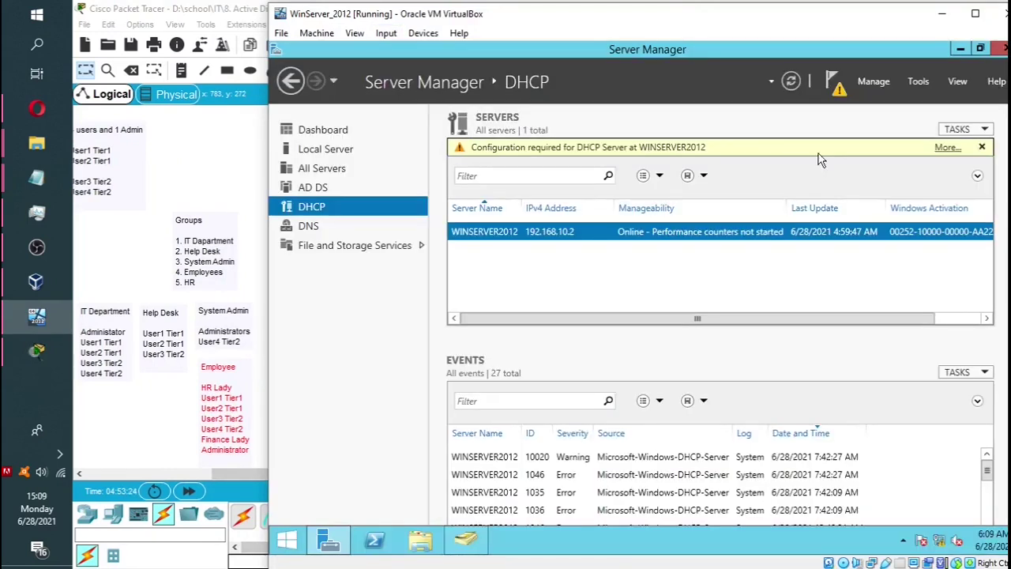
# - Launch Active Directory Users and Computers from Server Manager Tools and enlarge its window
pyautogui.click(919, 81)
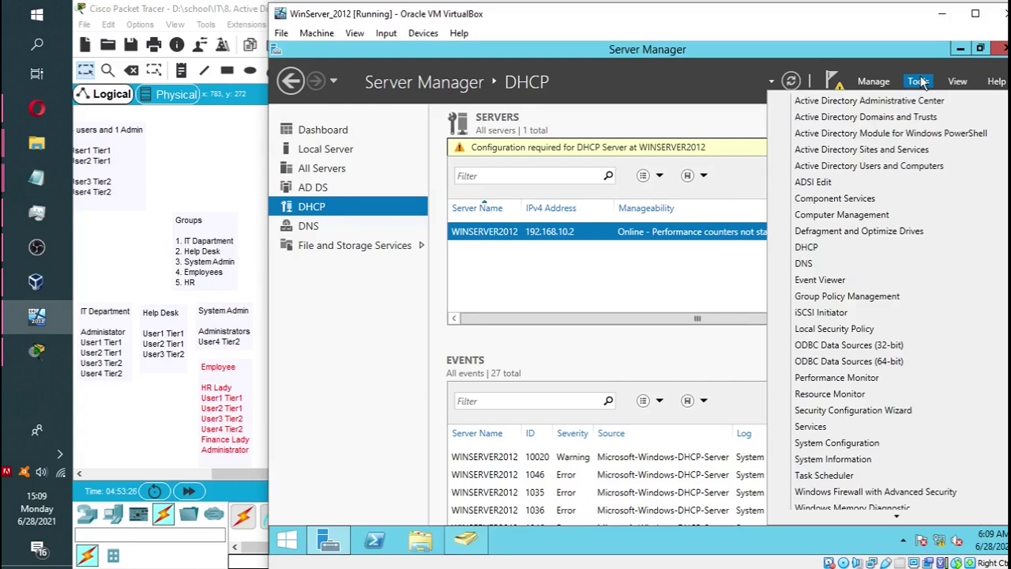
pyautogui.click(923, 168)
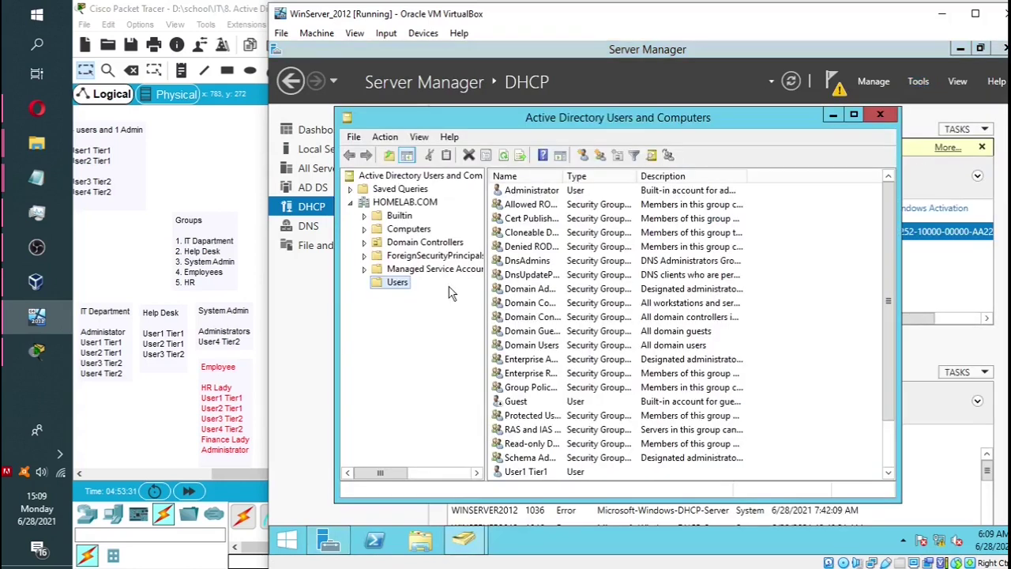
pyautogui.moveTo(736, 117); pyautogui.dragTo(740, 73)
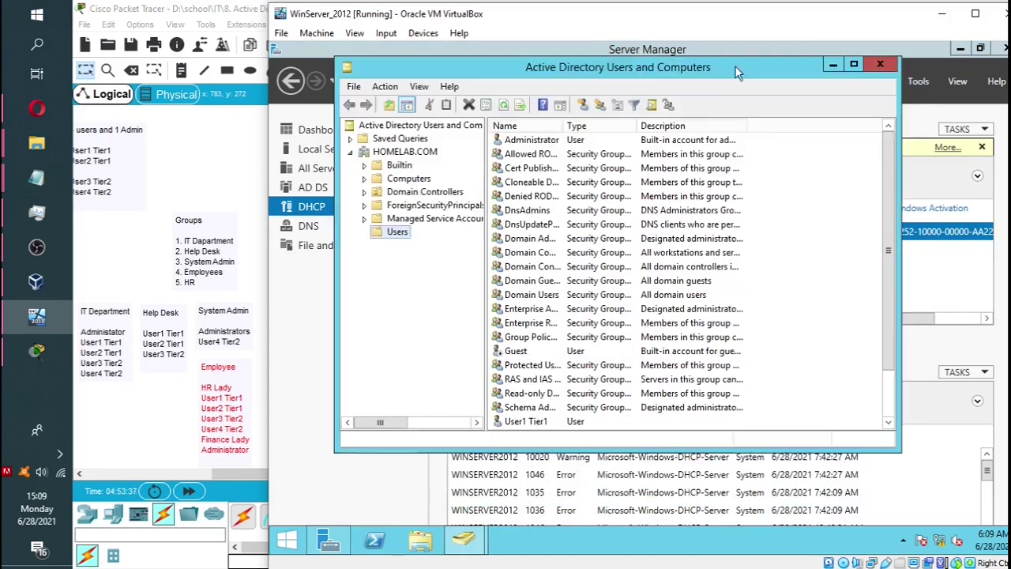
pyautogui.moveTo(645, 479); pyautogui.dragTo(645, 517)
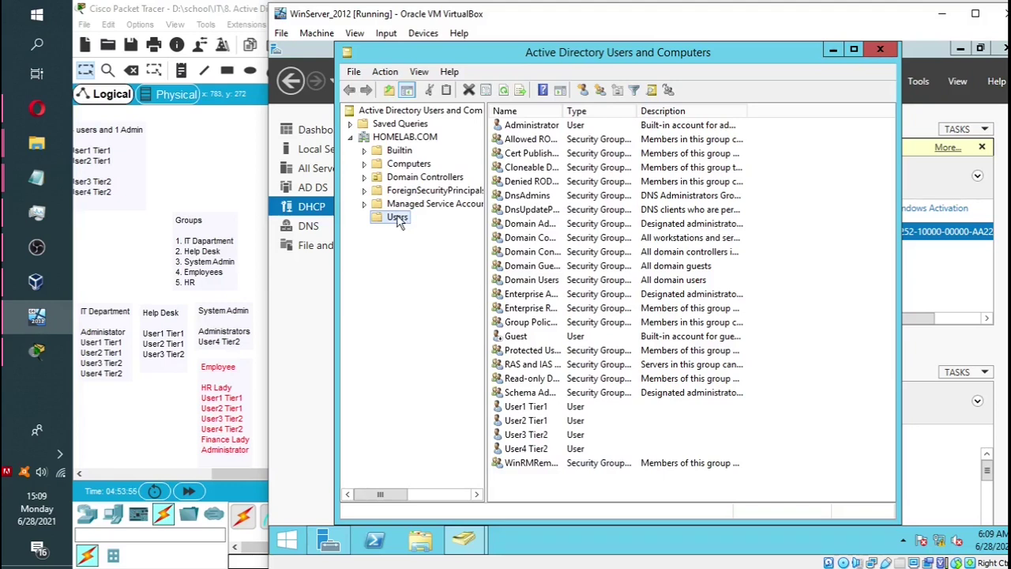
# - Start a new user in the Users container with logon name hr
pyautogui.rightClick(399, 220)
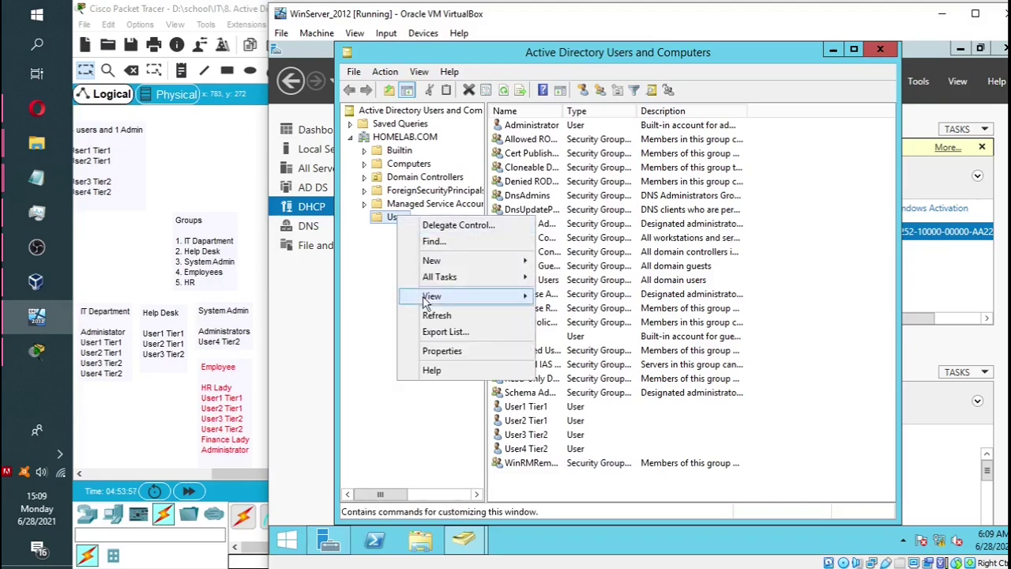
pyautogui.moveTo(446, 264)
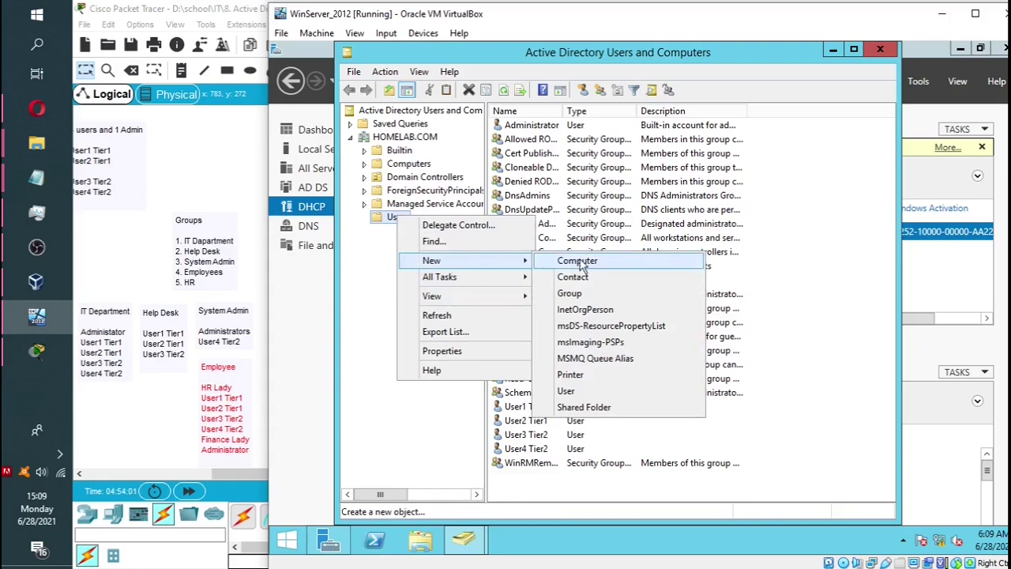
pyautogui.click(593, 394)
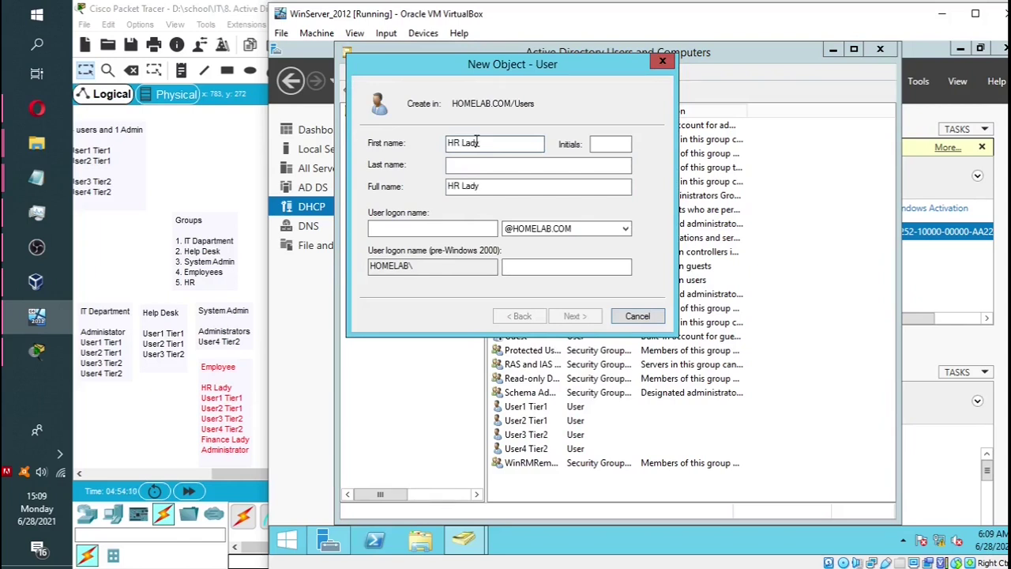
pyautogui.click(441, 231)
pyautogui.write('hr')
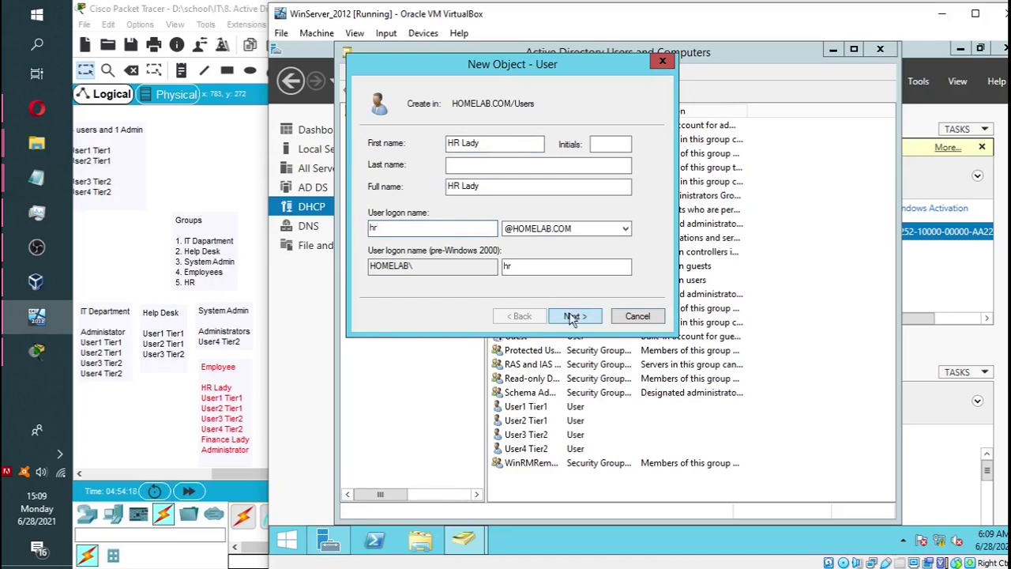
pyautogui.click(569, 316)
pyautogui.click(552, 316)
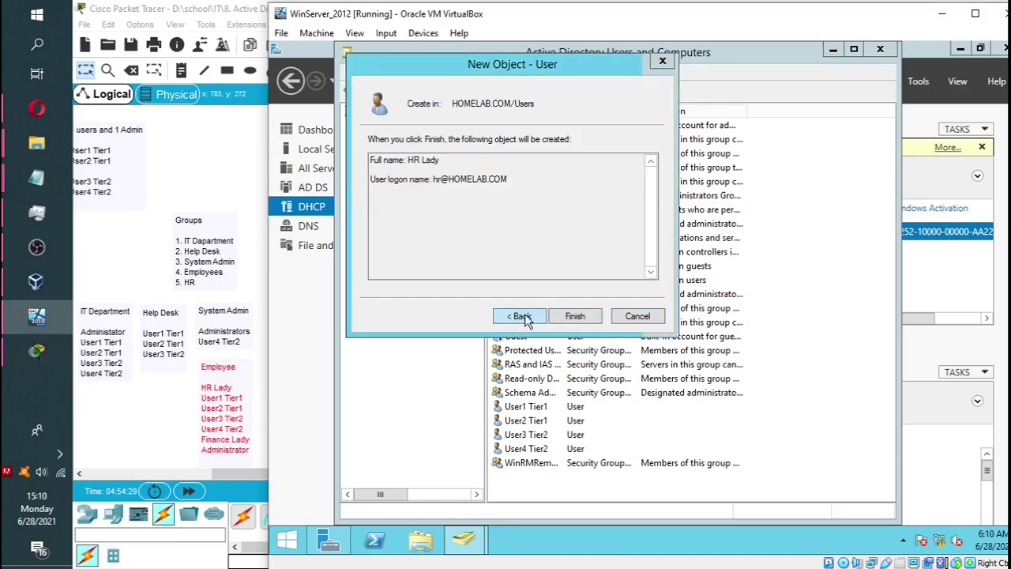
pyautogui.click(523, 316)
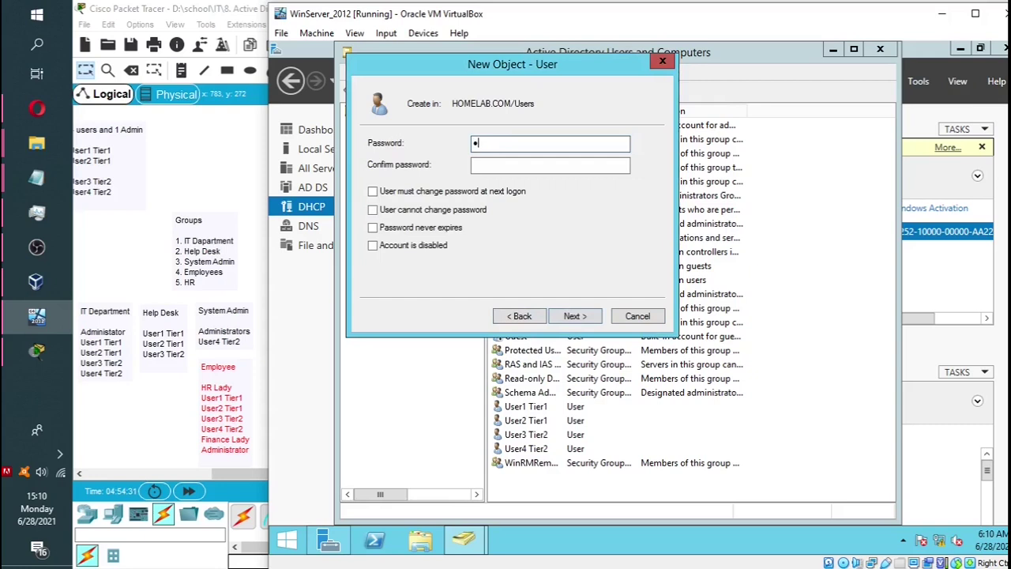
# - Set and confirm the account password, then finish creating HR Lady
pyautogui.click(520, 165)
pyautogui.write('hr')
pyautogui.hotkey('shift', 'Tab')
pyautogui.write('12345678')
pyautogui.press('Tab')
pyautogui.click(479, 164)
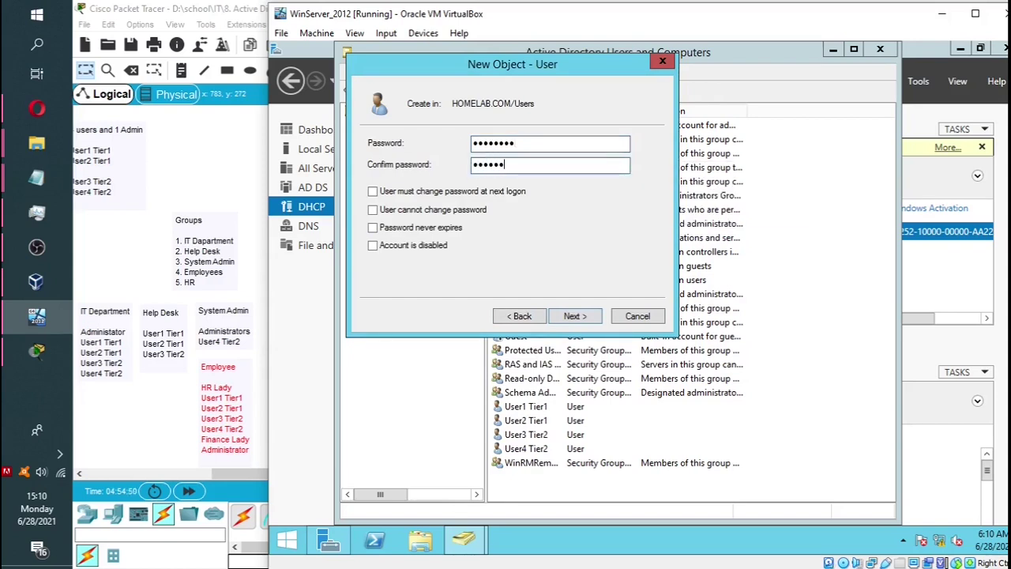
pyautogui.click(575, 316)
pyautogui.click(574, 316)
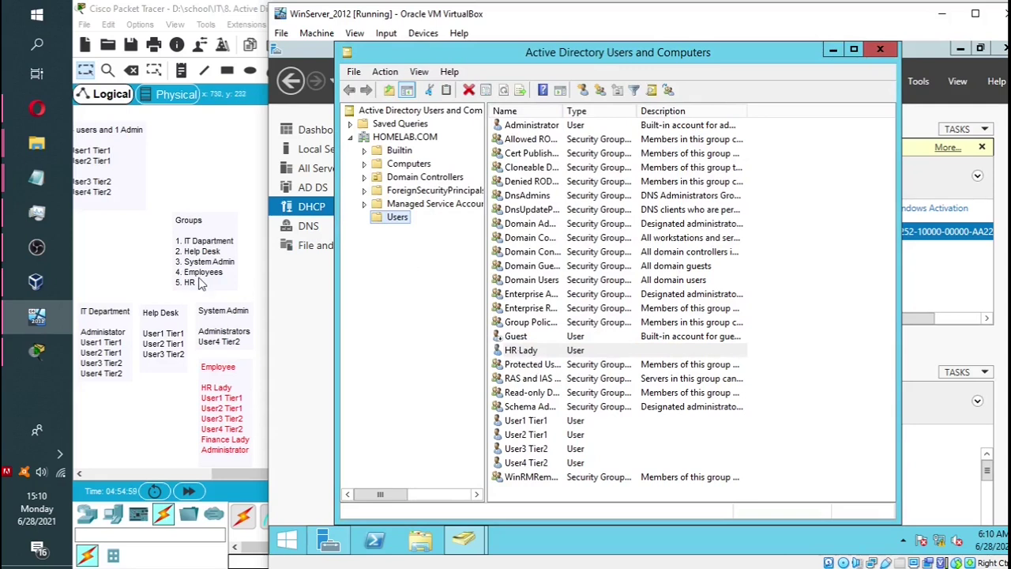
# - Start a new user named Finance Lady with logon name fin
pyautogui.rightClick(398, 218)
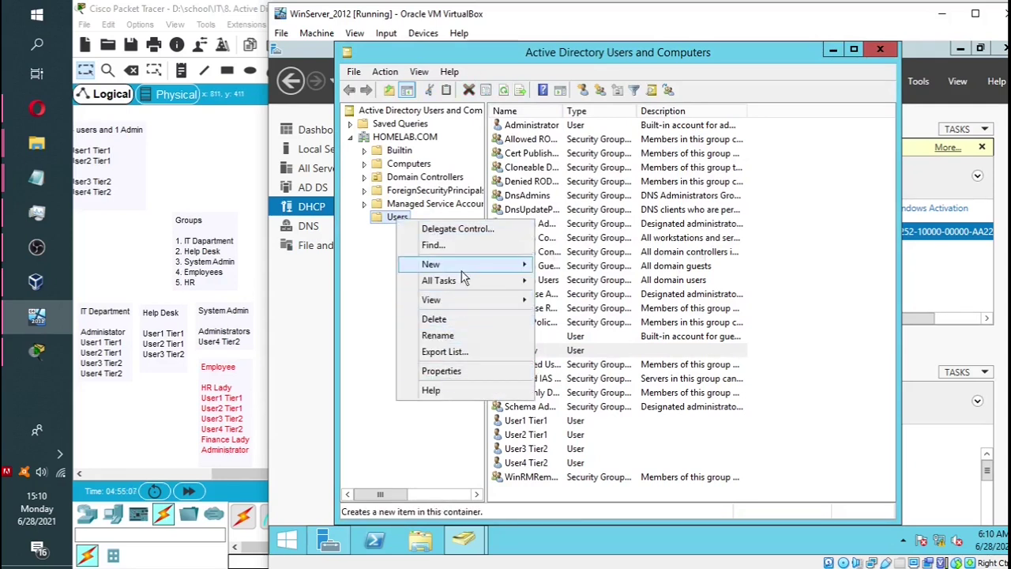
pyautogui.moveTo(430, 261)
pyautogui.click(570, 398)
pyautogui.write('Fi')
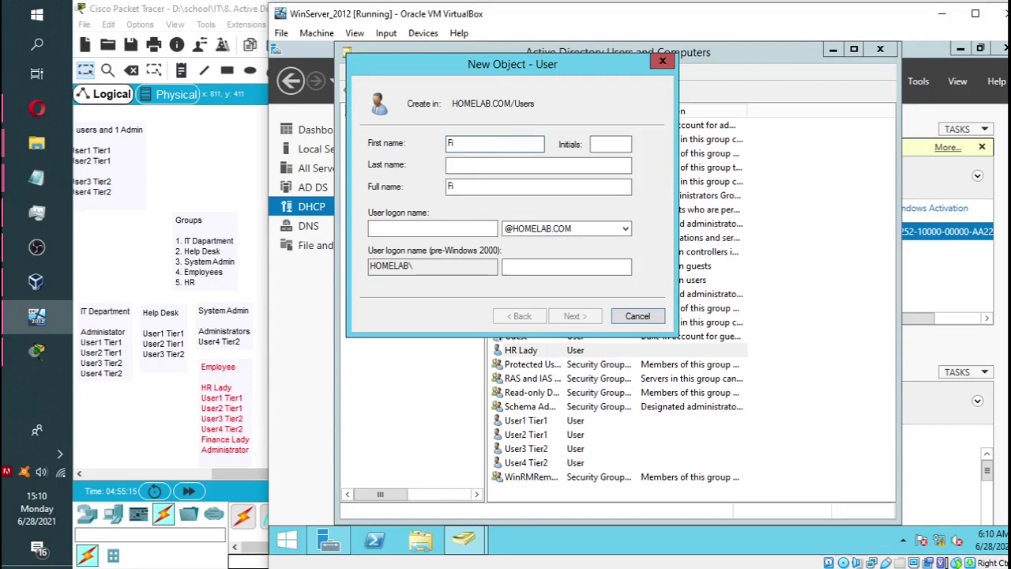
pyautogui.write('nance Lady')
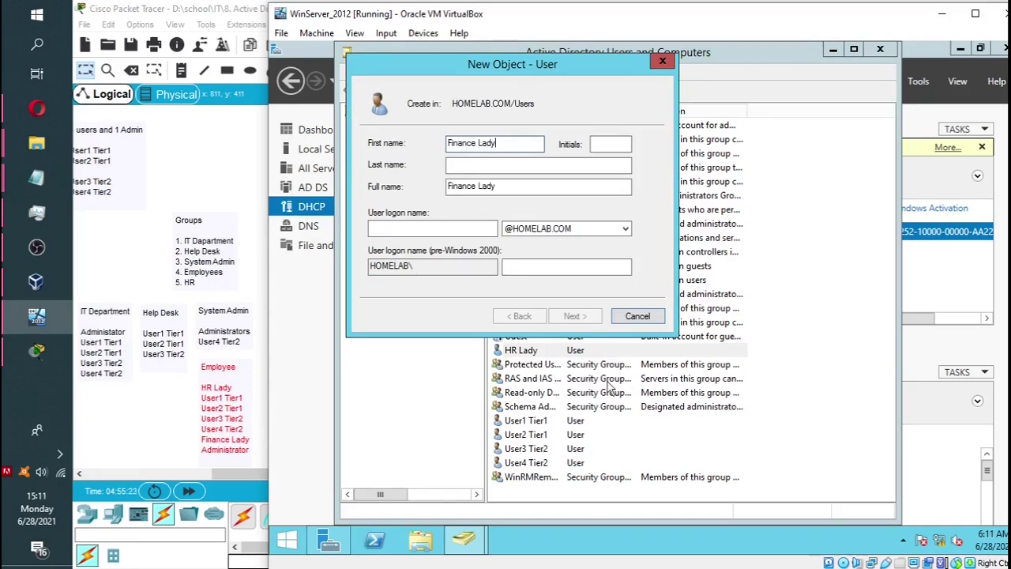
pyautogui.press('Tab')
pyautogui.press('Tab')
pyautogui.press('Tab')
pyautogui.press('Tab')
pyautogui.write('fin')
pyautogui.press('Return')
# - Enter matching passwords, fixing the mismatch error, and finish creating Finance Lady
pyautogui.write('••••••••')
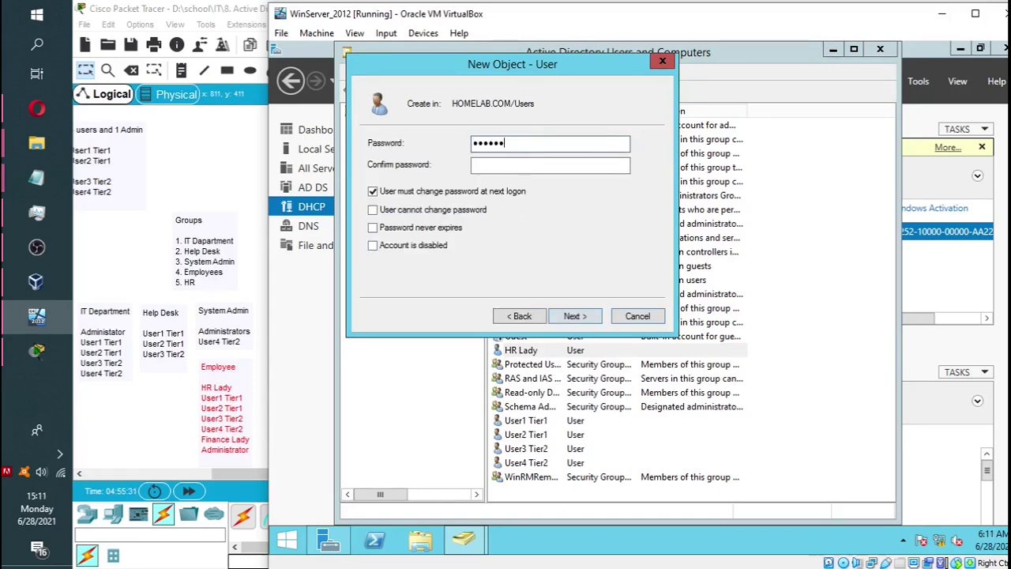
pyautogui.press('Tab')
pyautogui.write('••••••••')
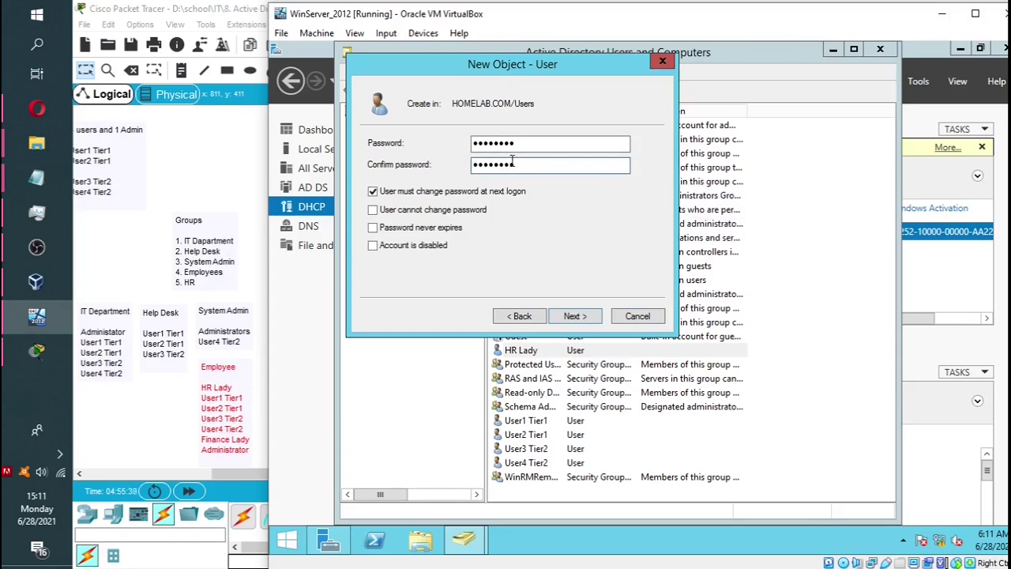
pyautogui.press('Return')
pyautogui.press('Return')
pyautogui.write('••••••')
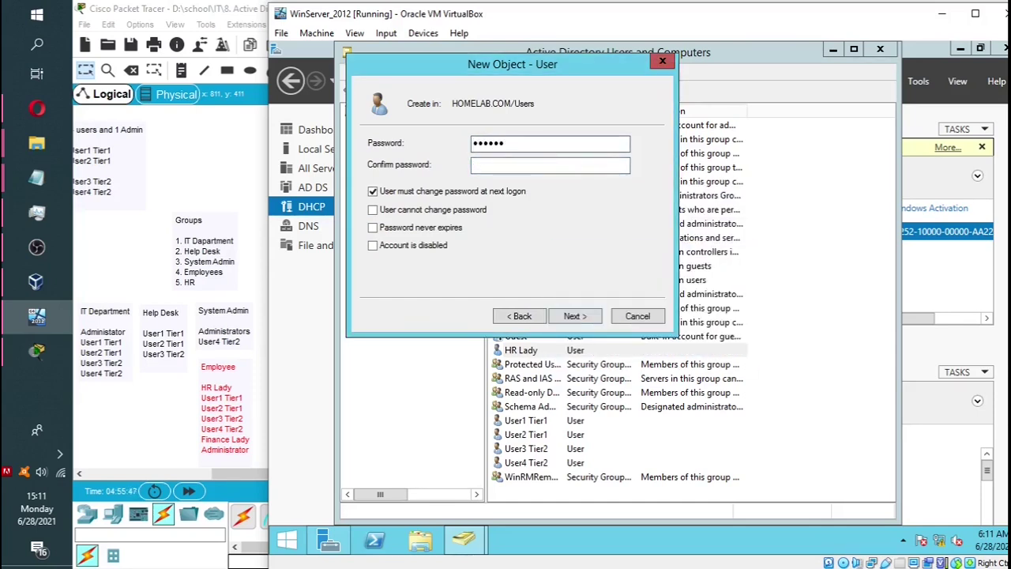
pyautogui.write('••')
pyautogui.press('Tab')
pyautogui.write('••••••••')
pyautogui.press('Return')
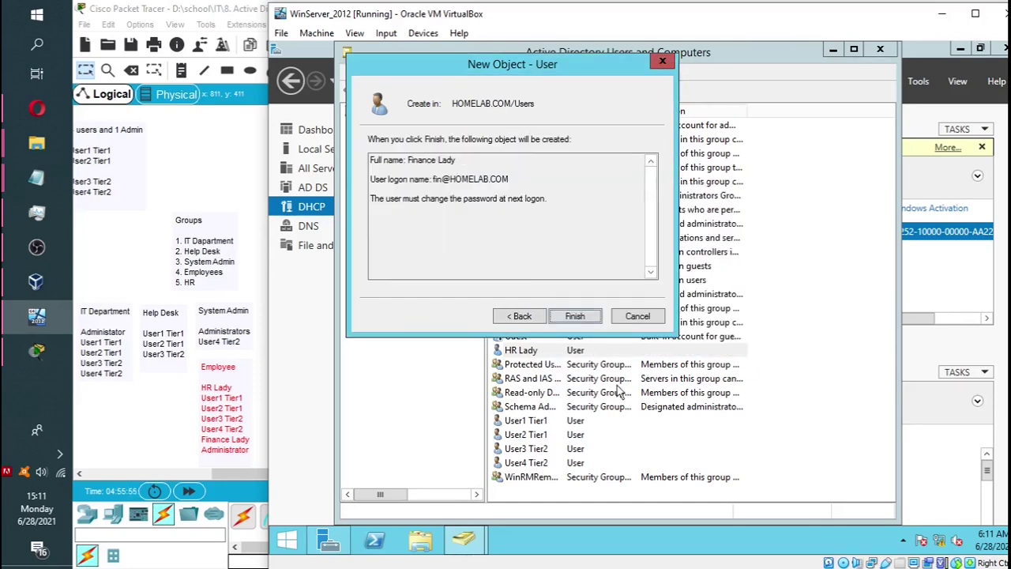
pyautogui.click(589, 317)
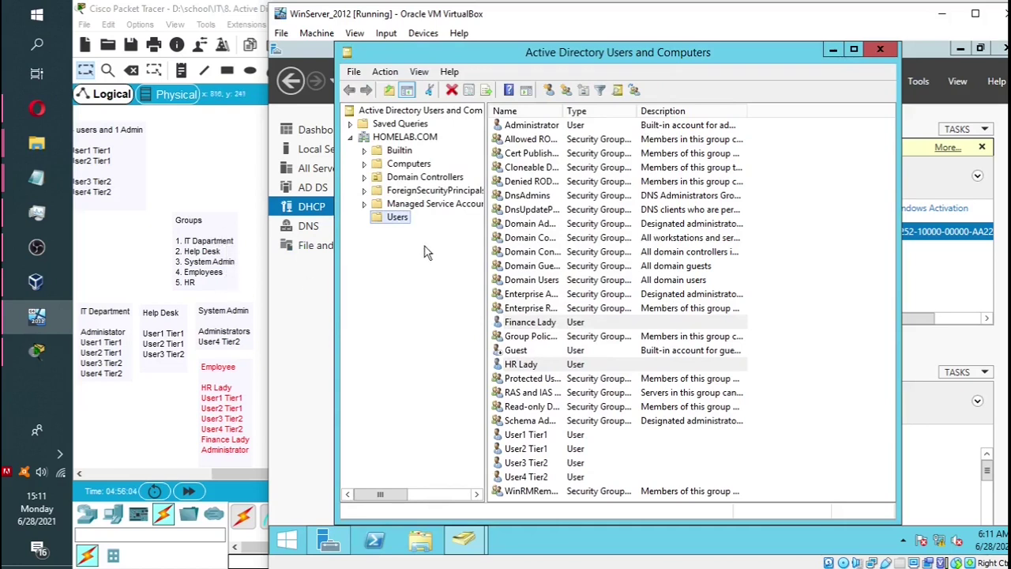
# - Create a Global Security group named 'IT Department' in the Users container
pyautogui.rightClick(392, 221)
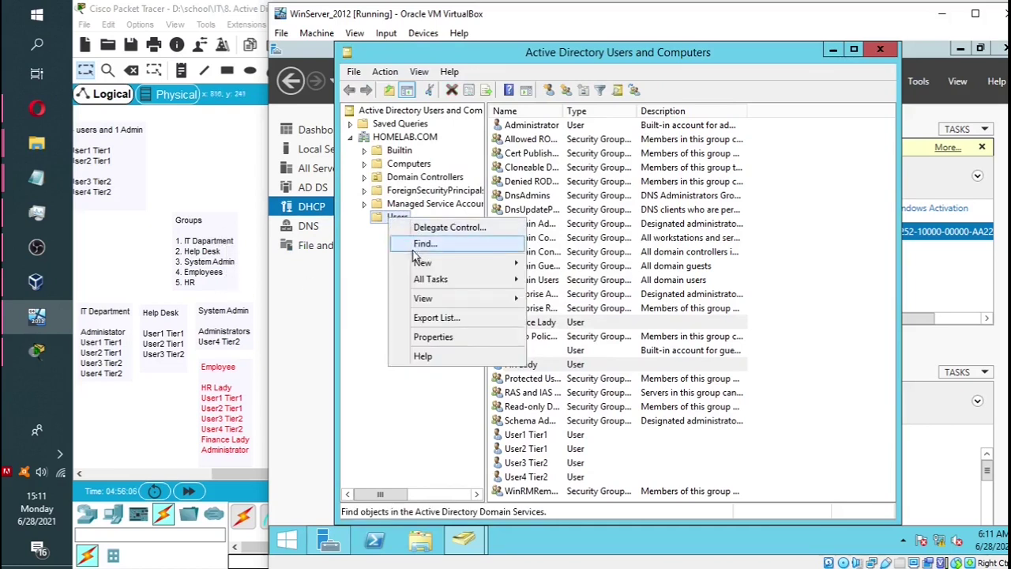
pyautogui.moveTo(422, 265)
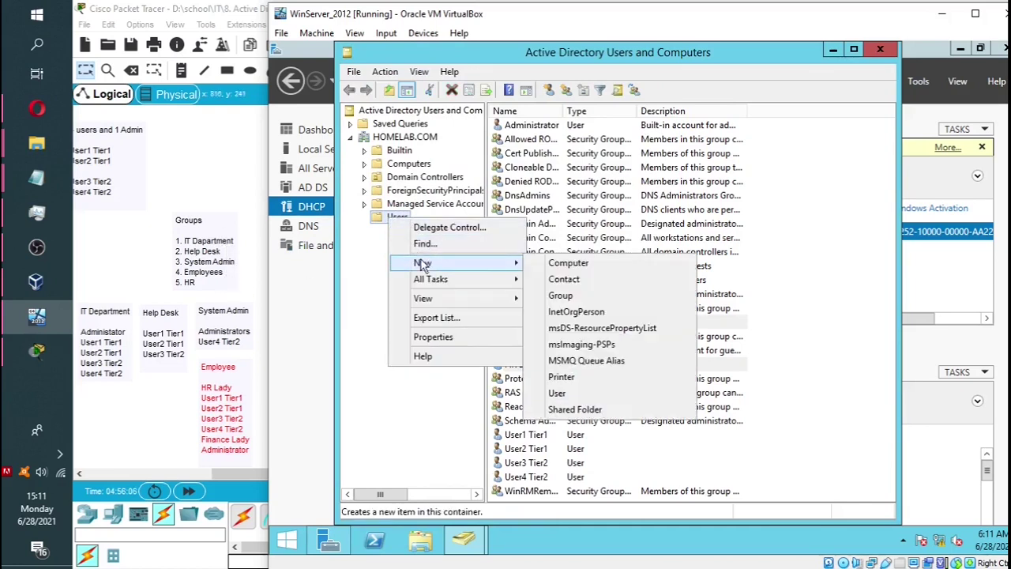
pyautogui.click(563, 296)
pyautogui.write('I')
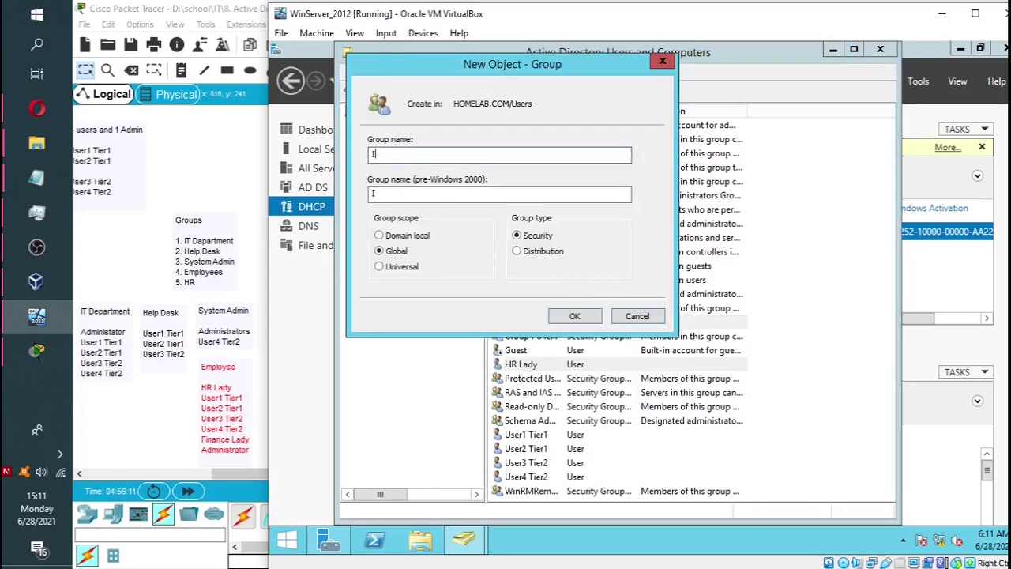
pyautogui.write('T d')
pyautogui.press('BackSpace')
pyautogui.write('D')
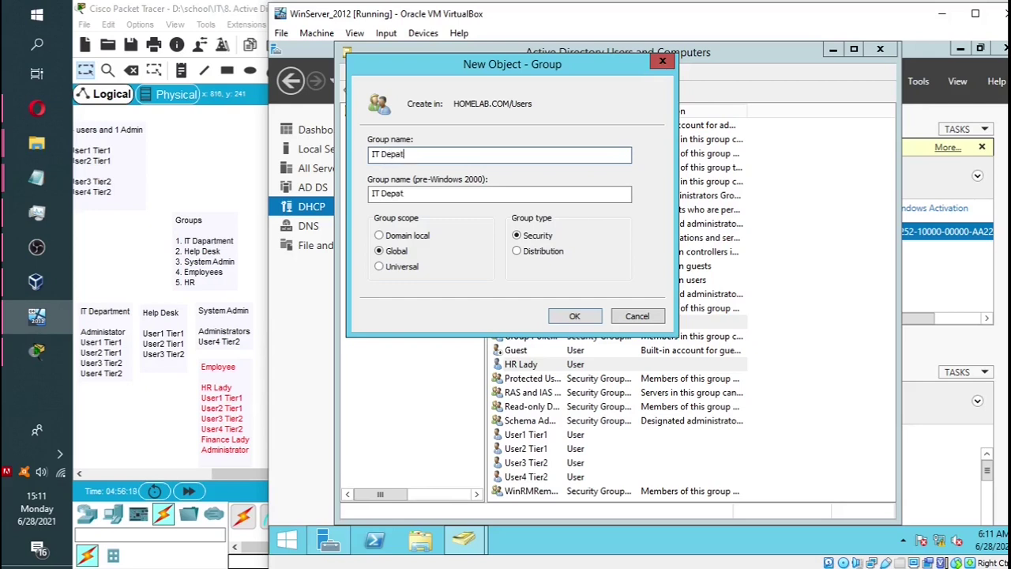
pyautogui.write('epartment')
pyautogui.click(580, 316)
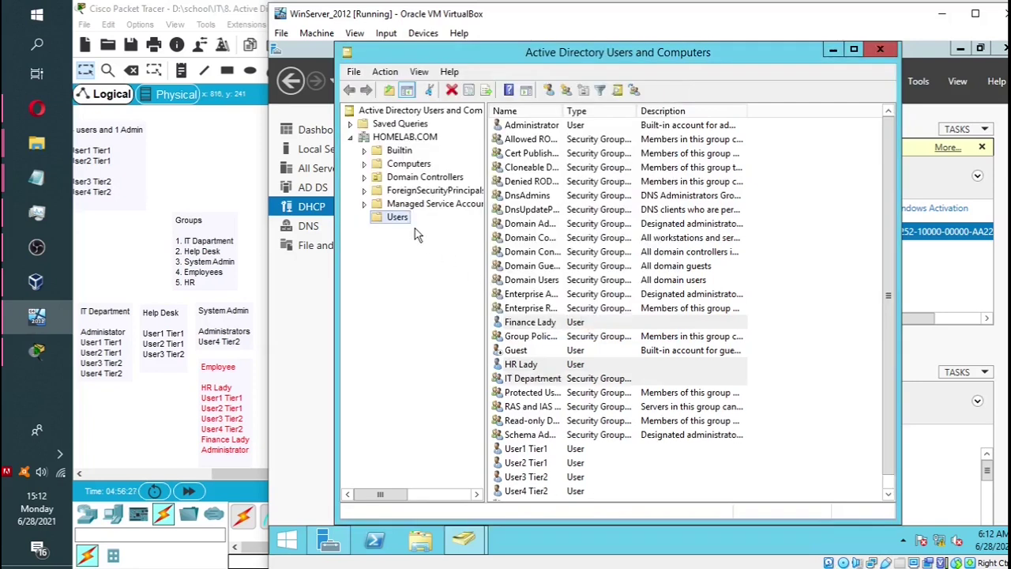
# - Create a new global security group named Help Desk in Users
pyautogui.rightClick(408, 224)
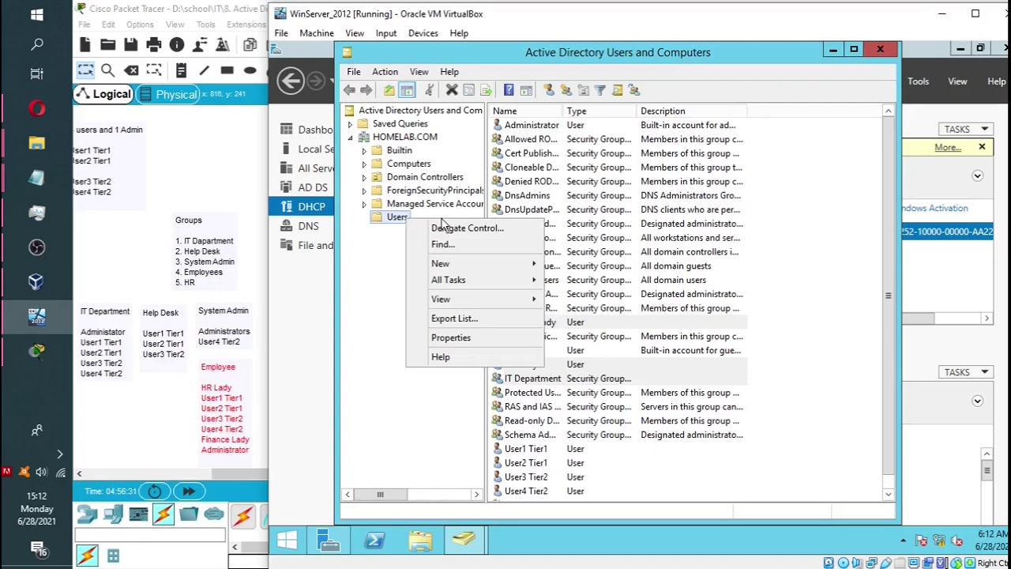
pyautogui.click(394, 262)
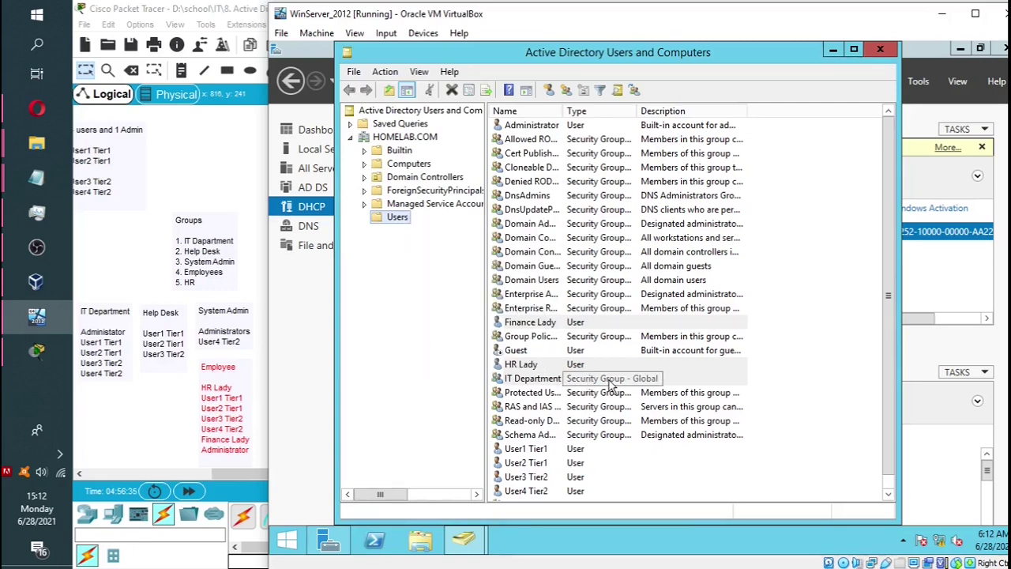
pyautogui.rightClick(400, 226)
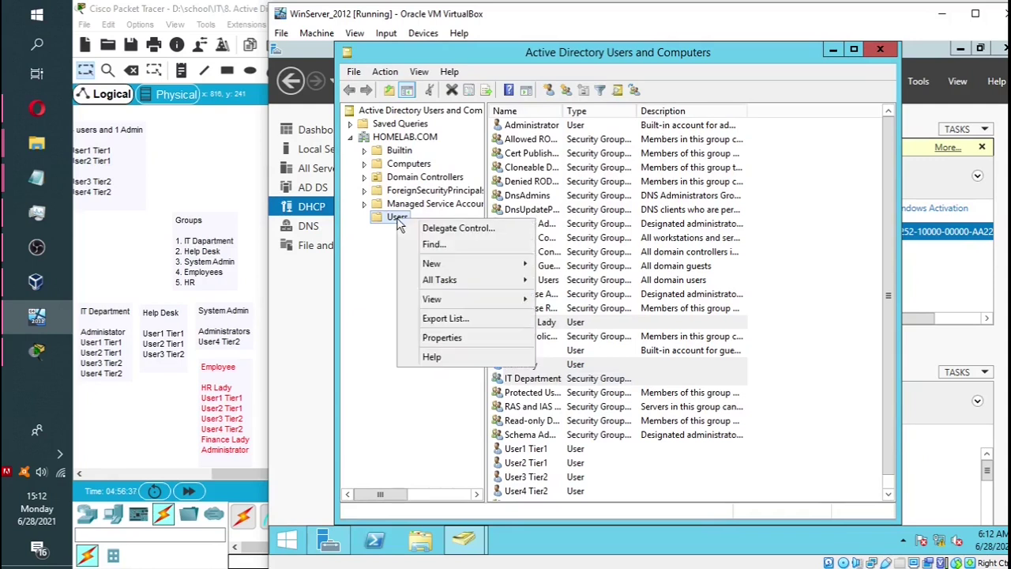
pyautogui.moveTo(431, 263)
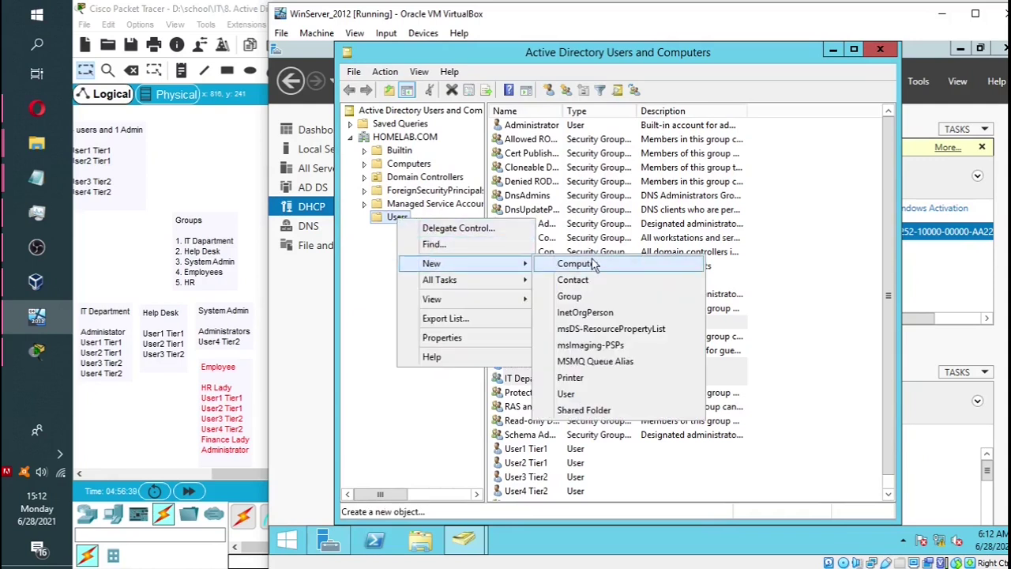
pyautogui.click(594, 298)
pyautogui.write('Help Desk')
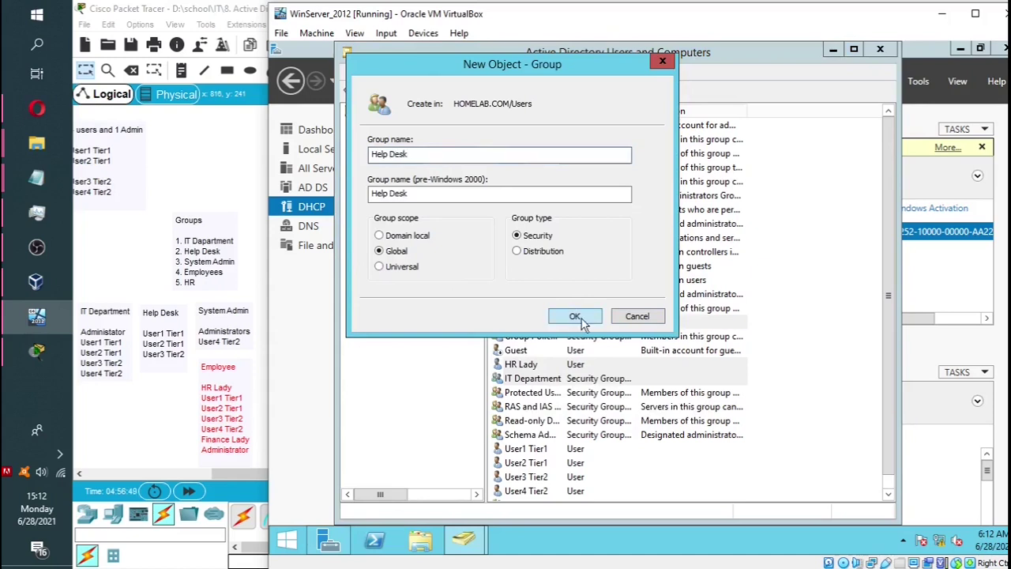
pyautogui.click(575, 316)
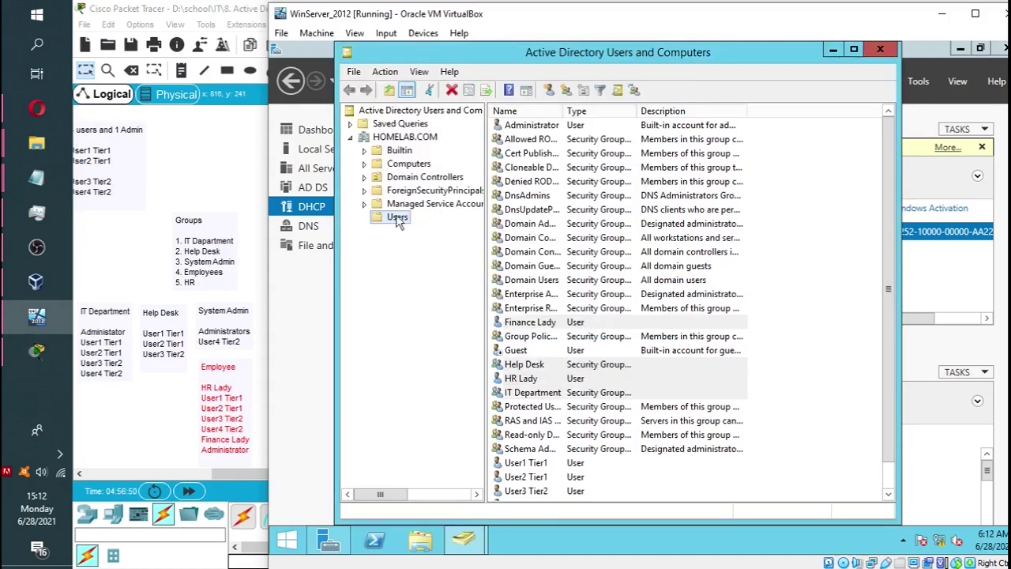
# - Start another new group and name it System Admin
pyautogui.rightClick(398, 217)
pyautogui.moveTo(430, 263)
pyautogui.click(582, 297)
pyautogui.write('Syst')
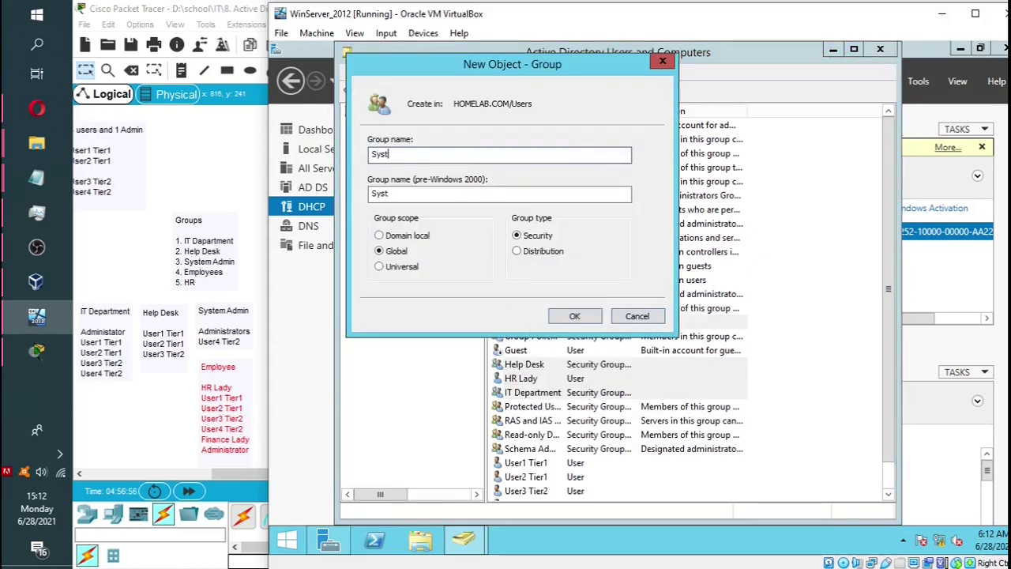
pyautogui.write('em Admins')
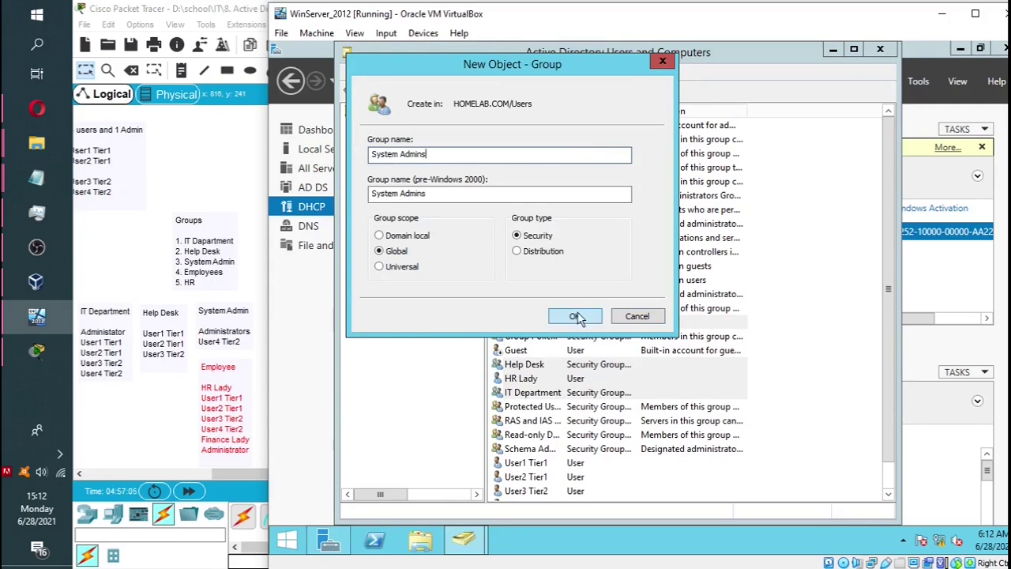
# - Finish the System Admin group and create an HR Department group
pyautogui.click(576, 316)
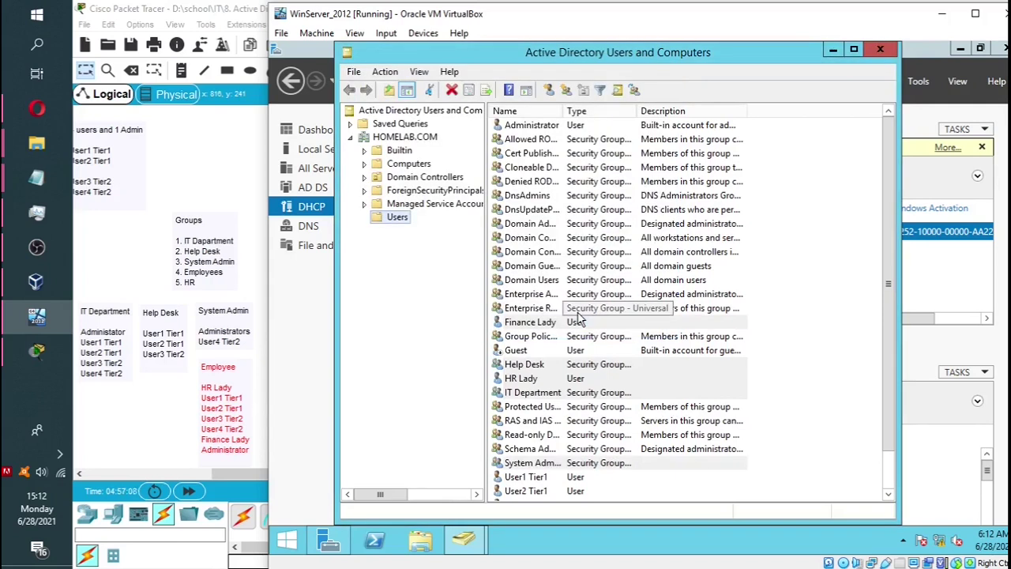
pyautogui.rightClick(380, 219)
pyautogui.moveTo(466, 264)
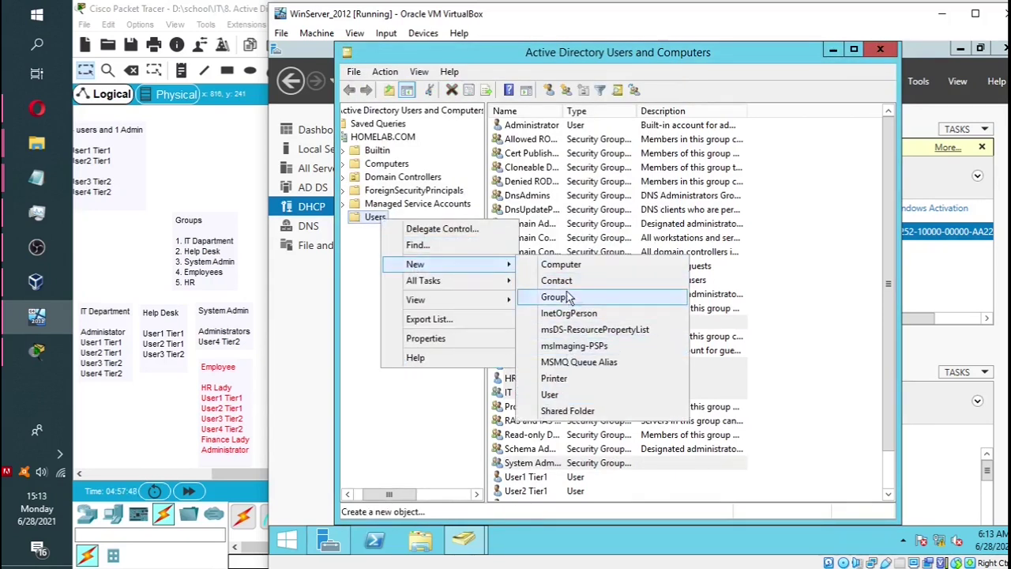
pyautogui.click(556, 297)
pyautogui.write('HR')
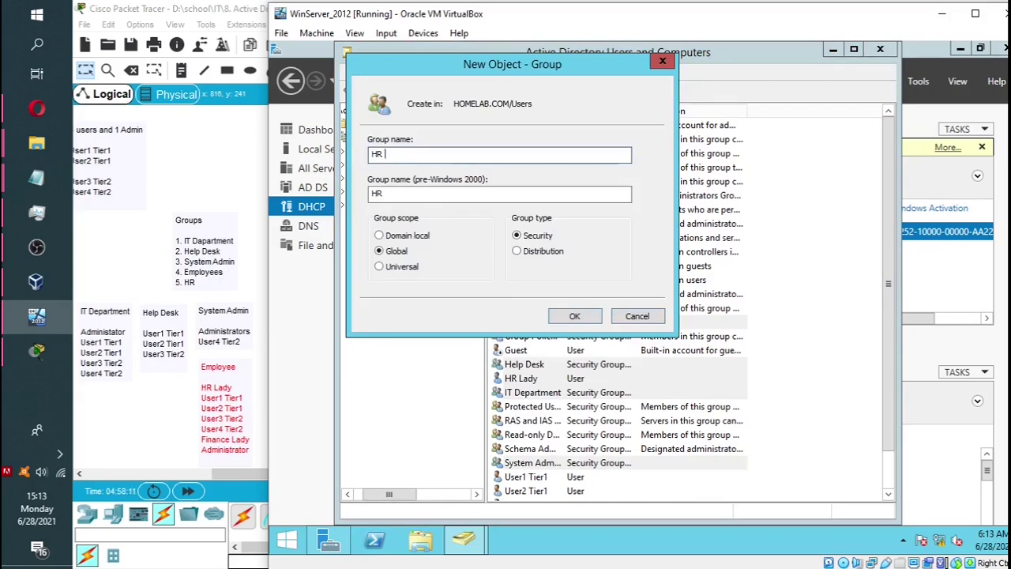
pyautogui.write(' Department')
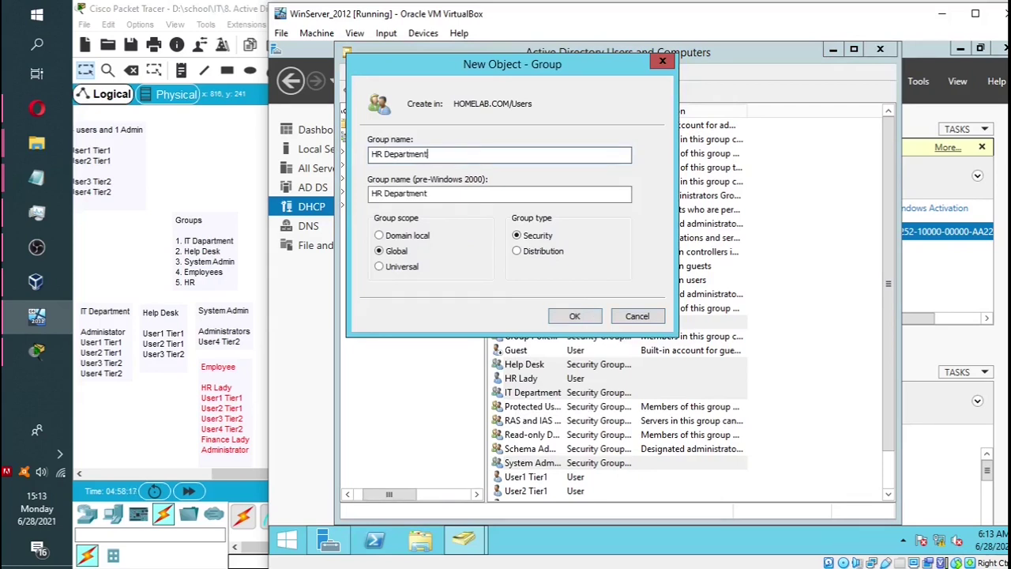
pyautogui.click(567, 319)
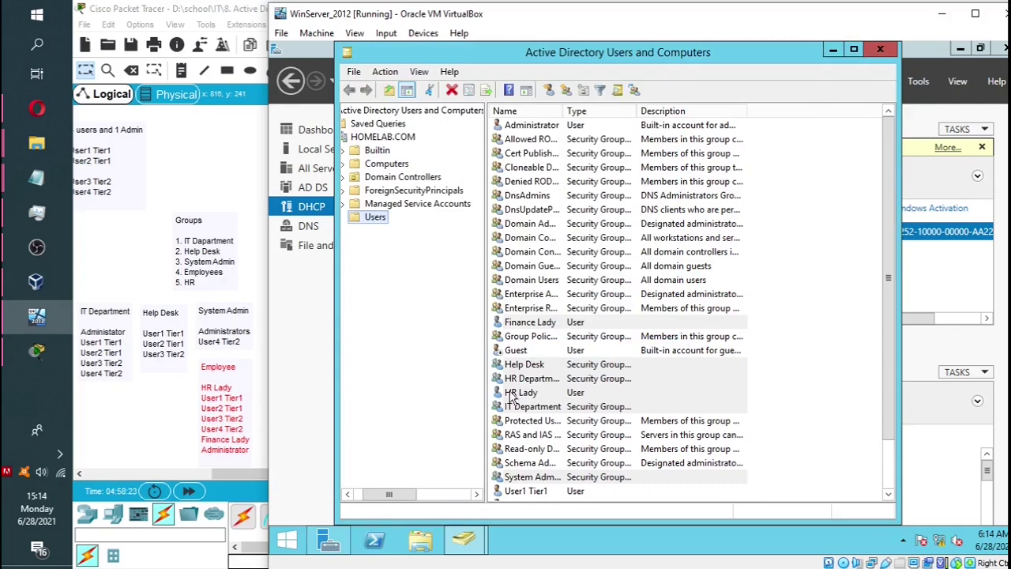
# - Create a new global security group named Employees
pyautogui.scroll(-1, 894, 306)
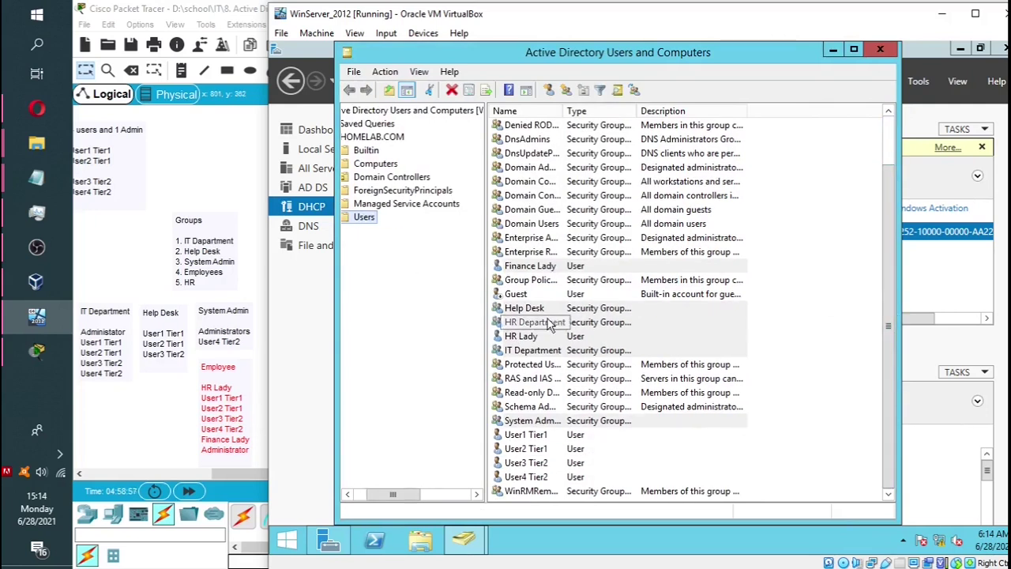
pyautogui.rightClick(362, 217)
pyautogui.click(394, 259)
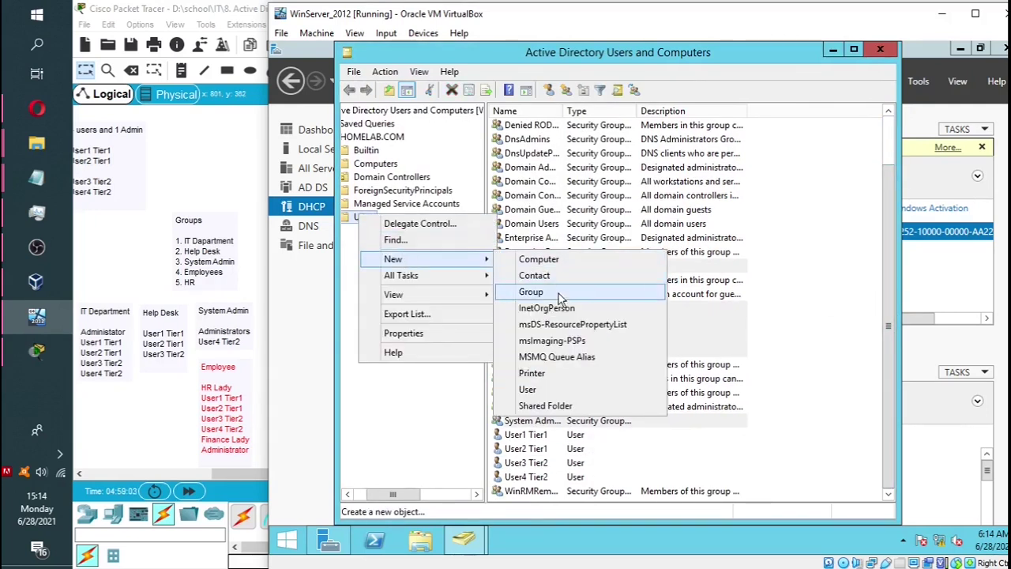
pyautogui.click(559, 292)
pyautogui.write('Employees')
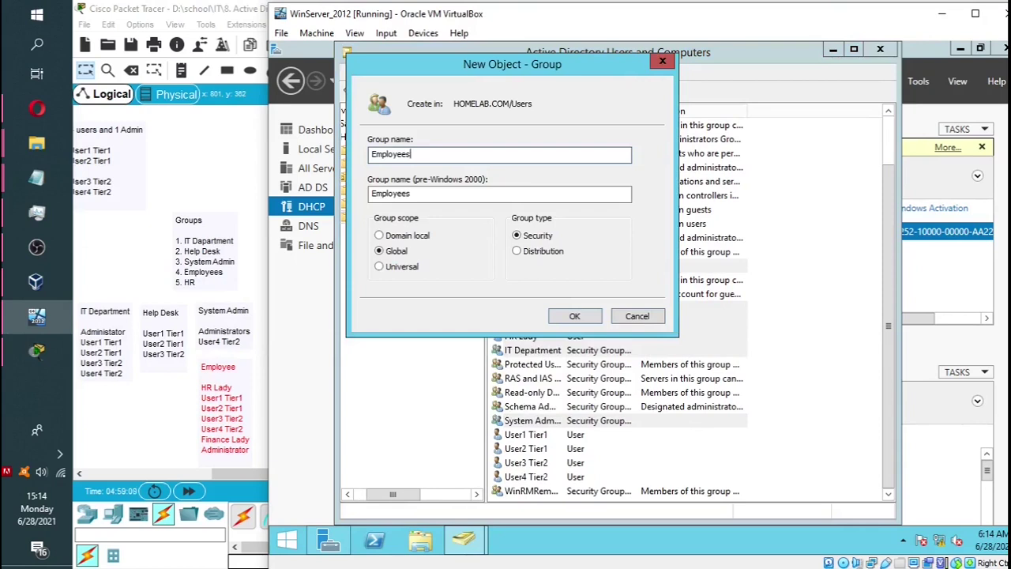
pyautogui.click(598, 318)
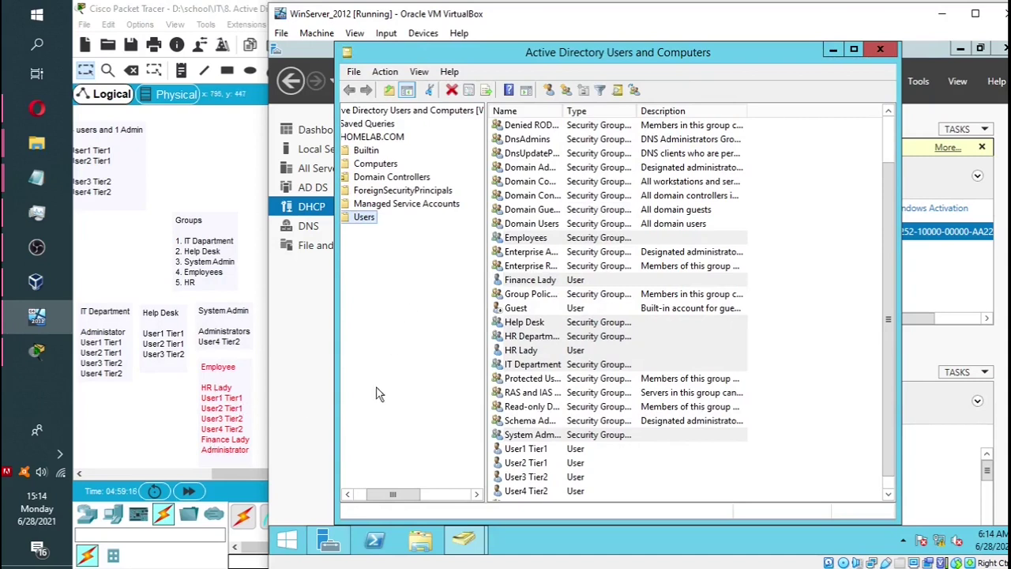
# - Open the Employees group's properties on its Members tab
pyautogui.rightClick(522, 243)
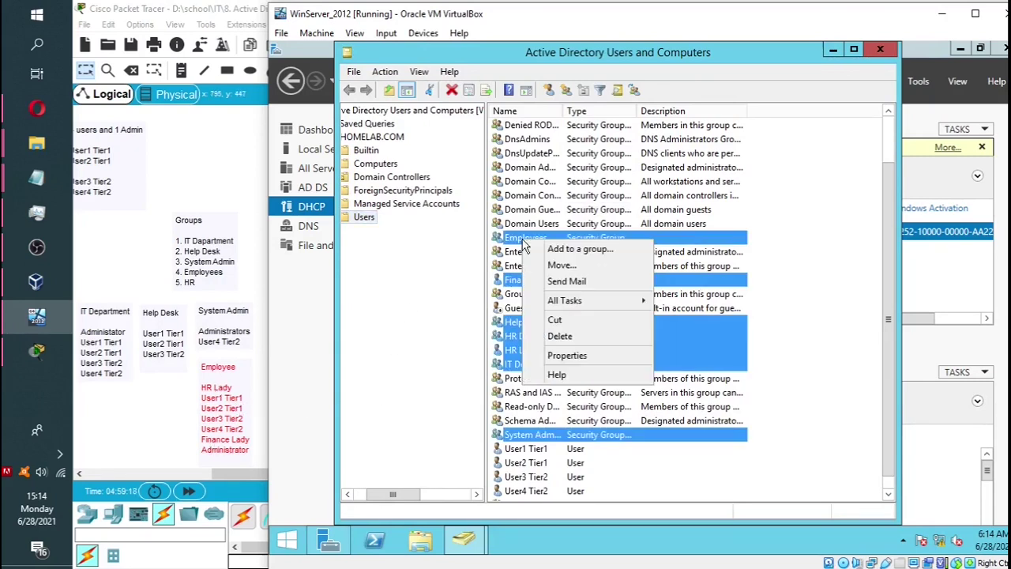
pyautogui.click(454, 247)
pyautogui.click(512, 241)
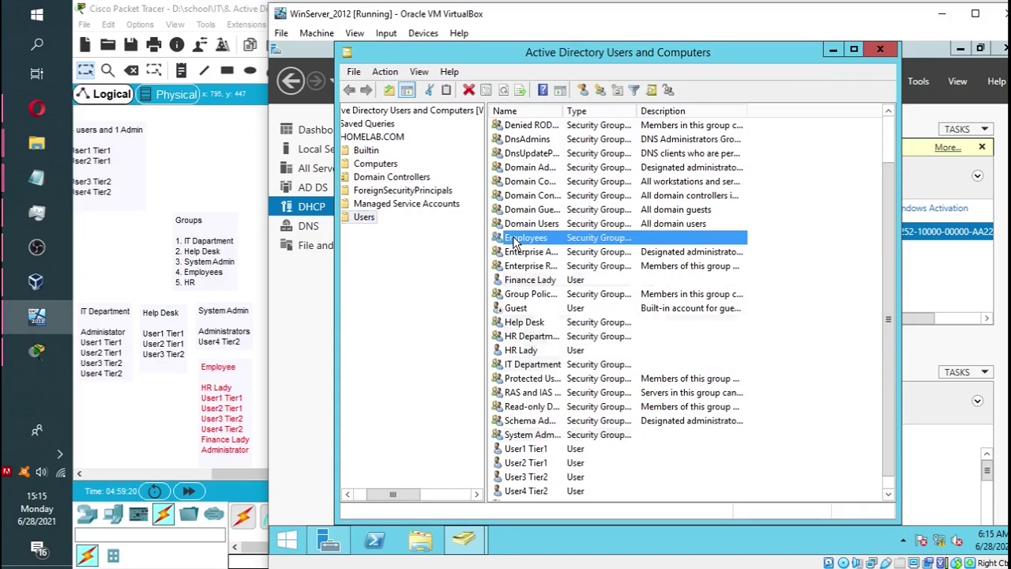
pyautogui.rightClick(514, 244)
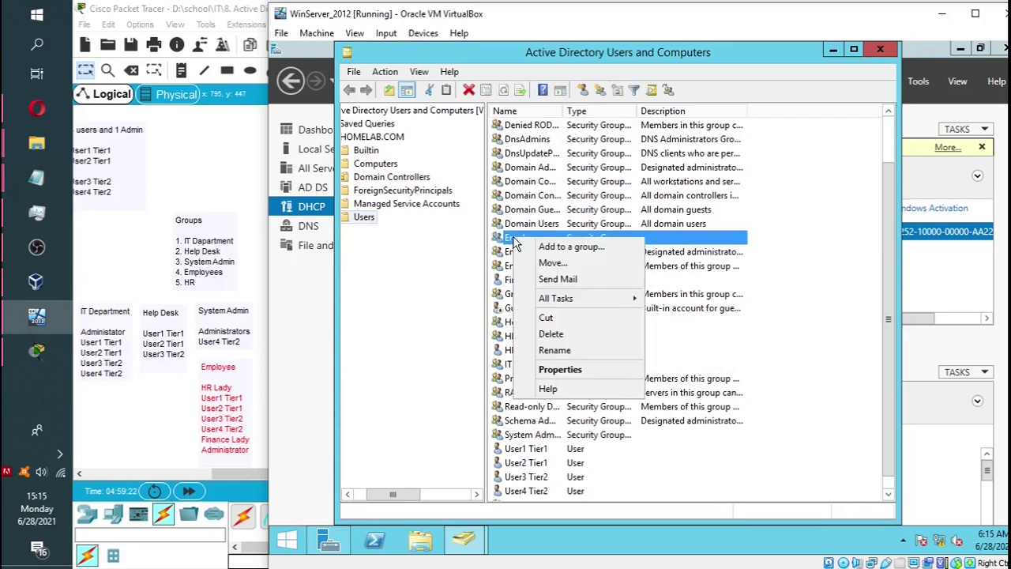
pyautogui.doubleClick(519, 242)
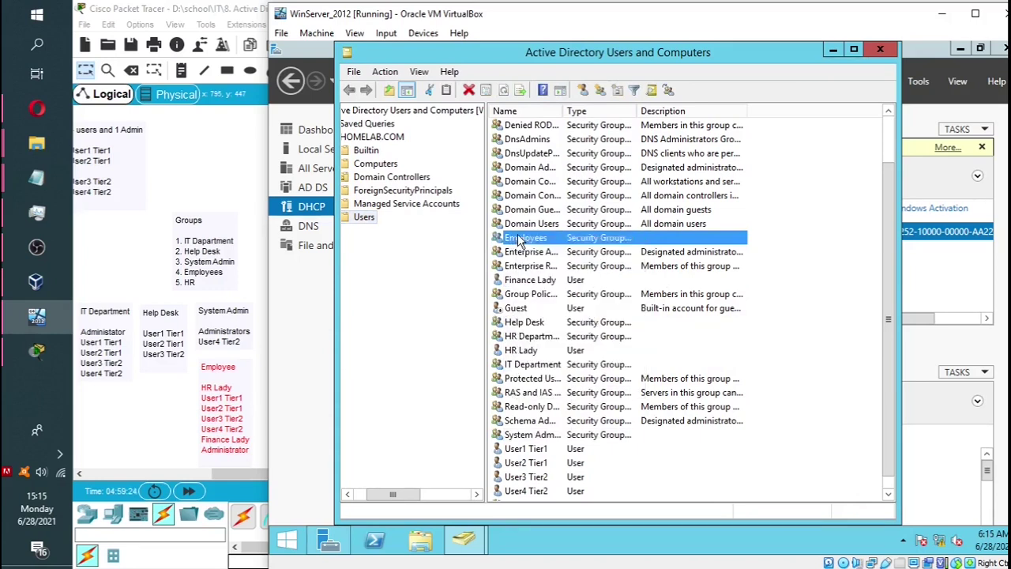
pyautogui.moveTo(593, 123); pyautogui.dragTo(508, 150)
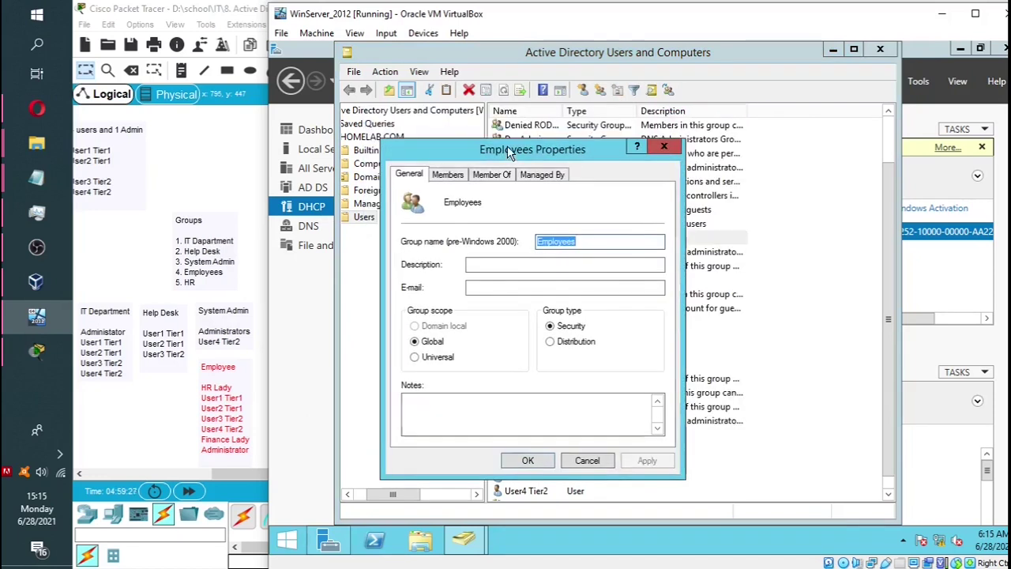
pyautogui.click(448, 175)
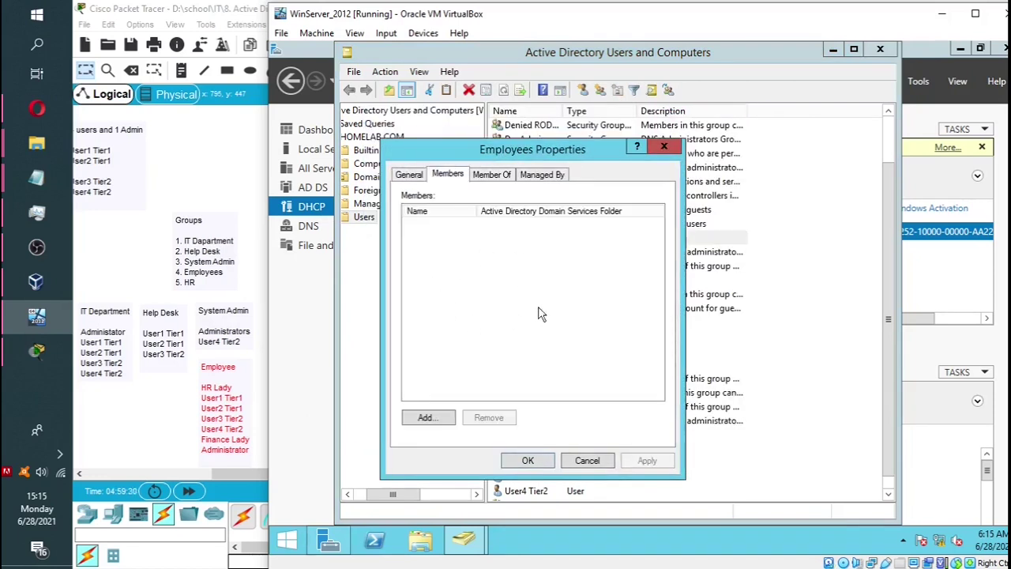
# - Add HR Lady to the Employees members, confirm, and reopen the group's properties
pyautogui.click(426, 418)
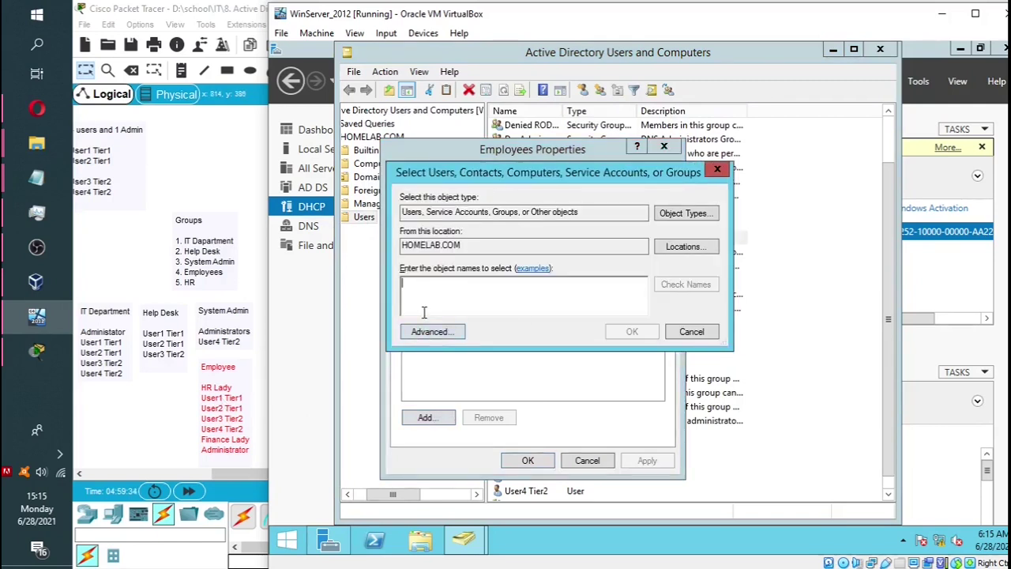
pyautogui.write('hr')
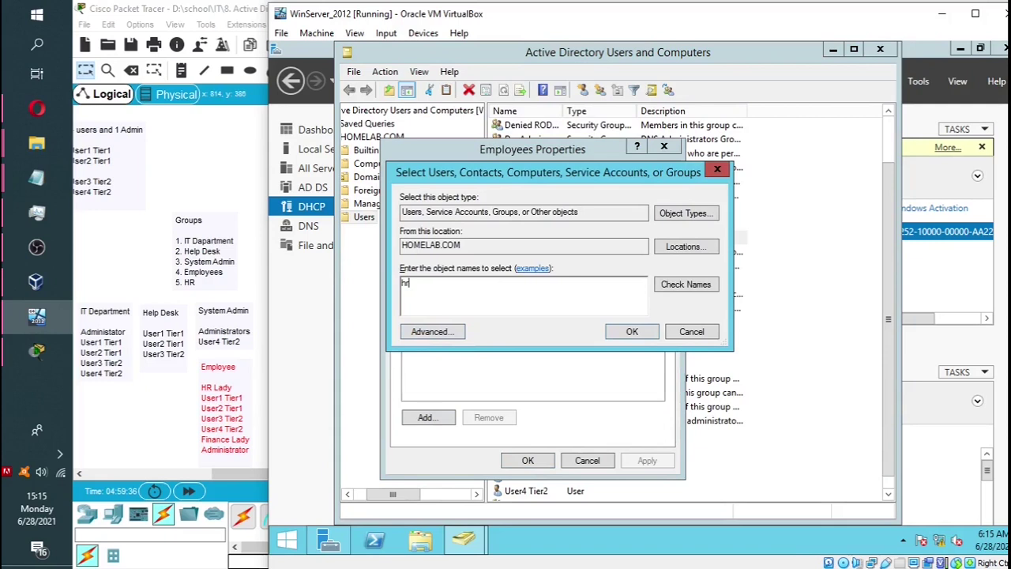
pyautogui.click(671, 285)
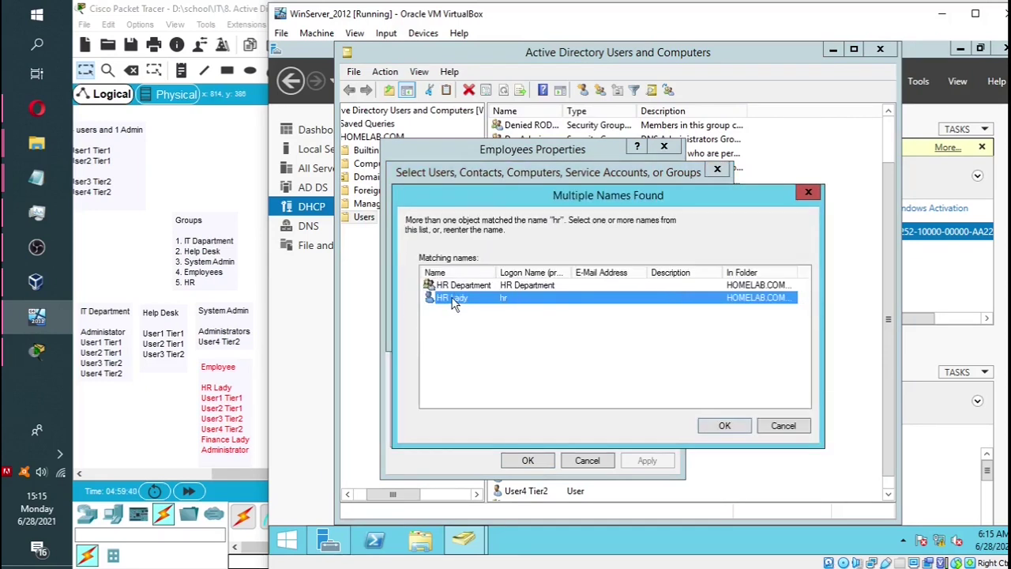
pyautogui.click(725, 424)
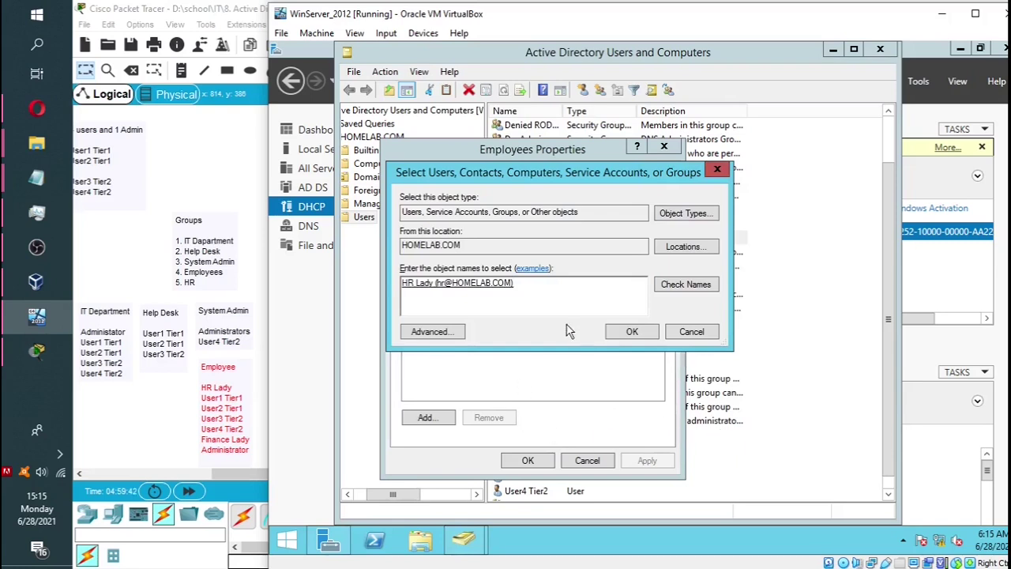
pyautogui.click(633, 332)
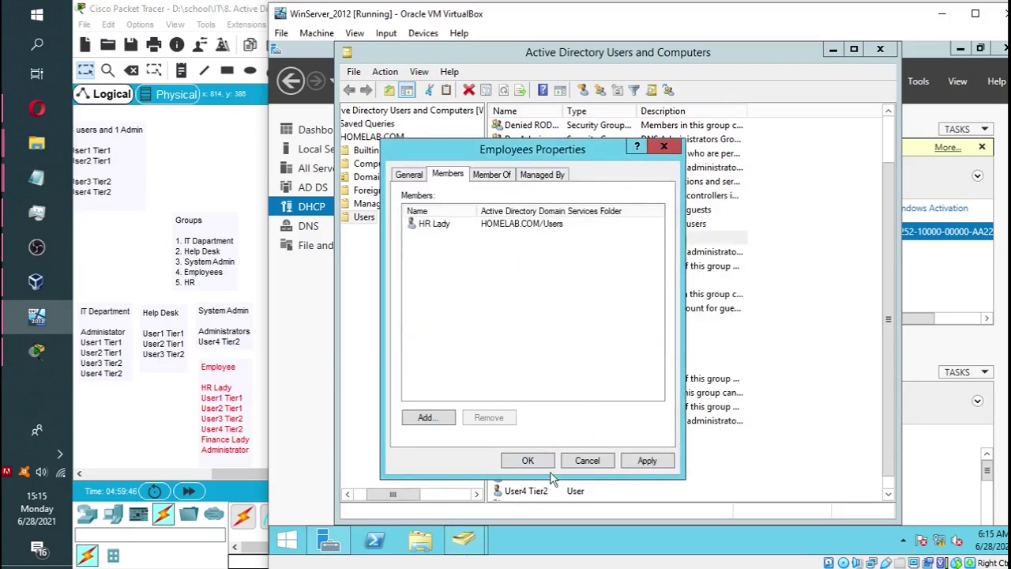
pyautogui.click(533, 461)
pyautogui.doubleClick(538, 245)
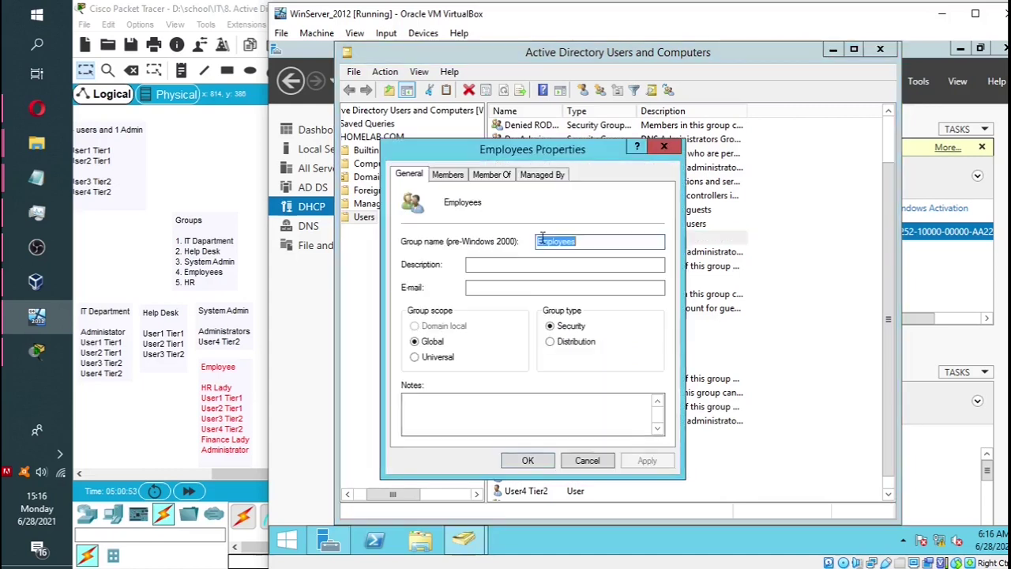
# - Add User1 Tier1 to the Employees members and save the change
pyautogui.click(447, 174)
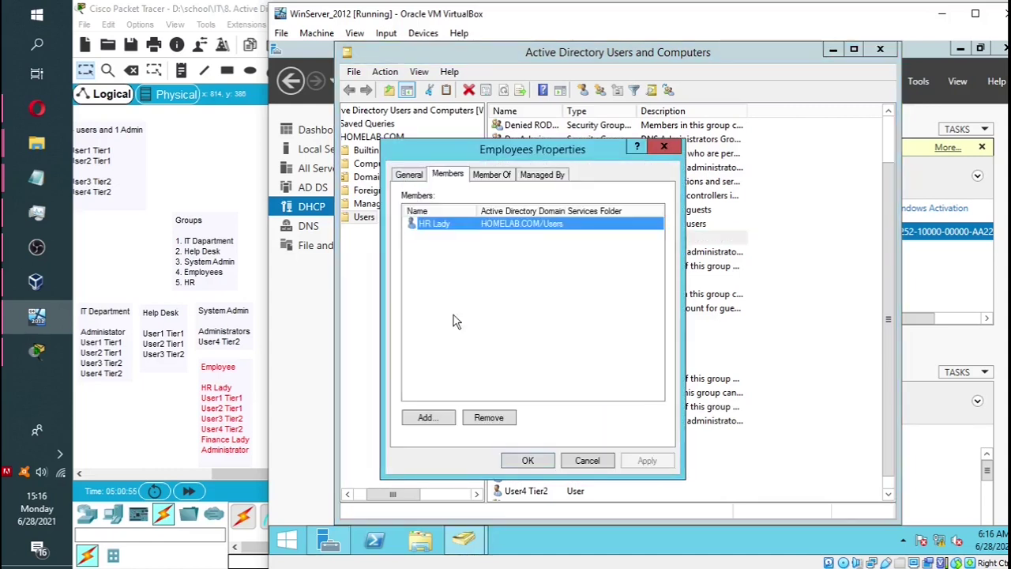
pyautogui.click(441, 417)
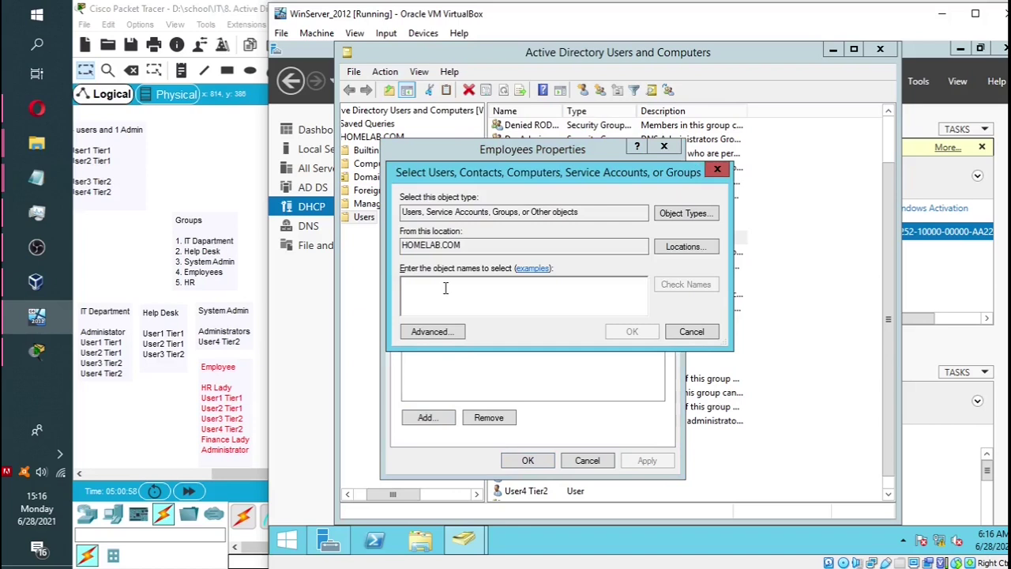
pyautogui.write('User1 T')
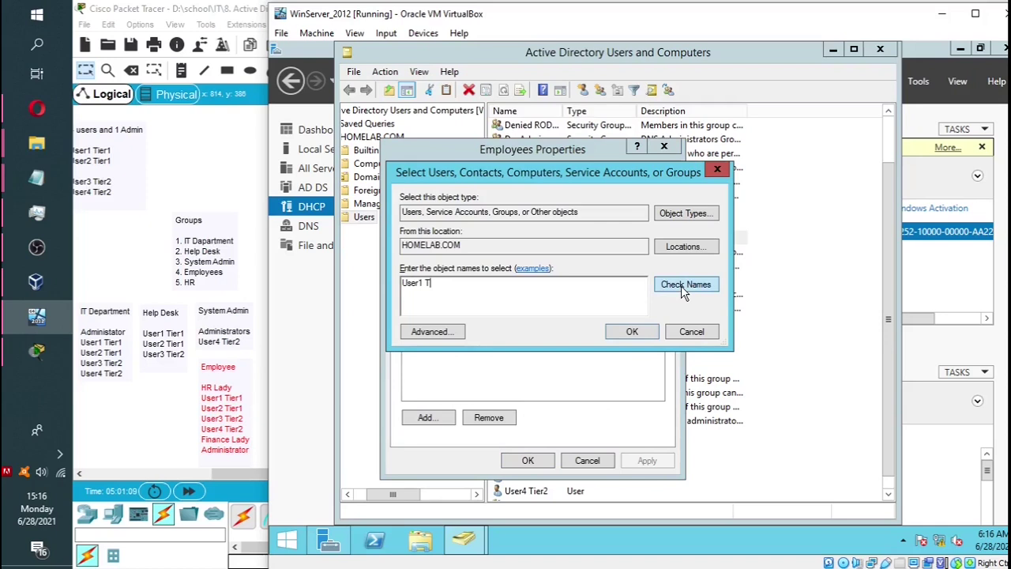
pyautogui.click(684, 287)
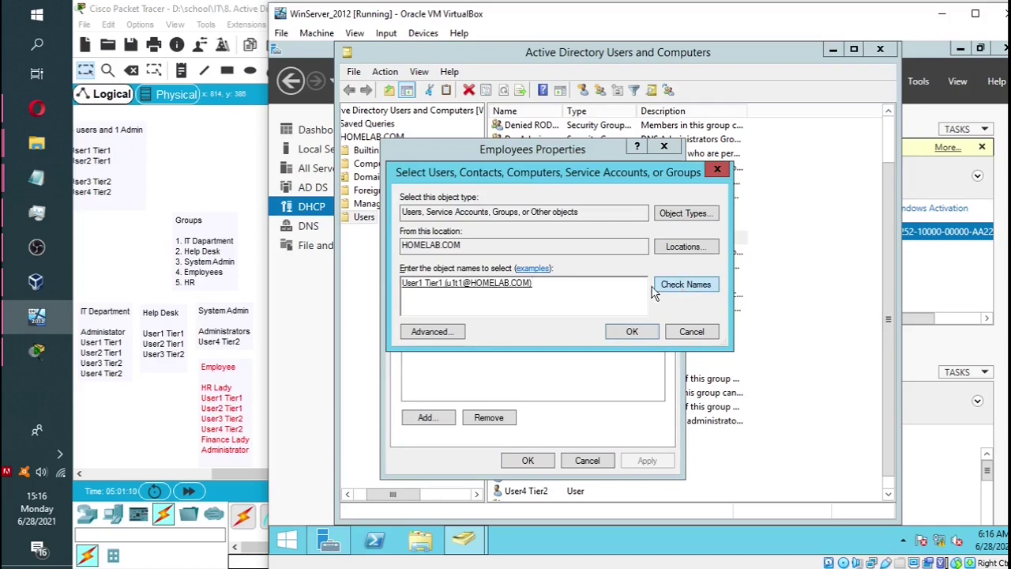
pyautogui.click(632, 332)
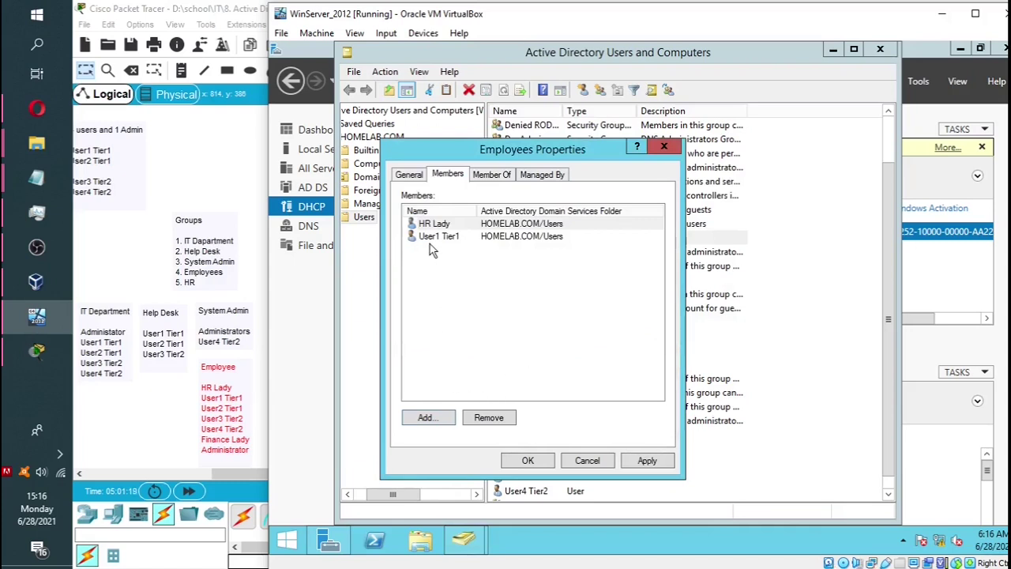
pyautogui.click(523, 463)
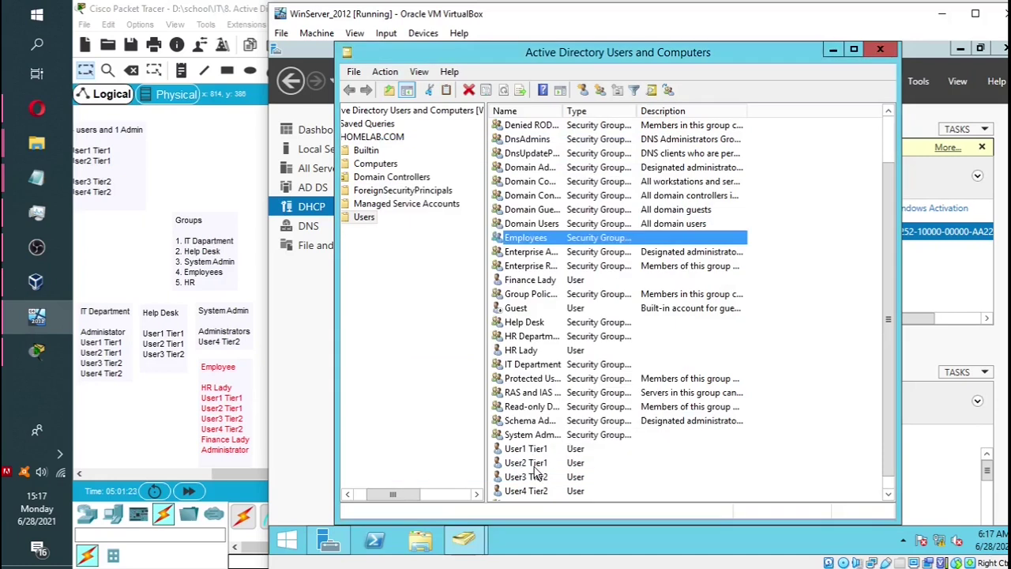
# - Add User2 Tier1 to Employees via 'Add to a group' on its account
pyautogui.rightClick(546, 464)
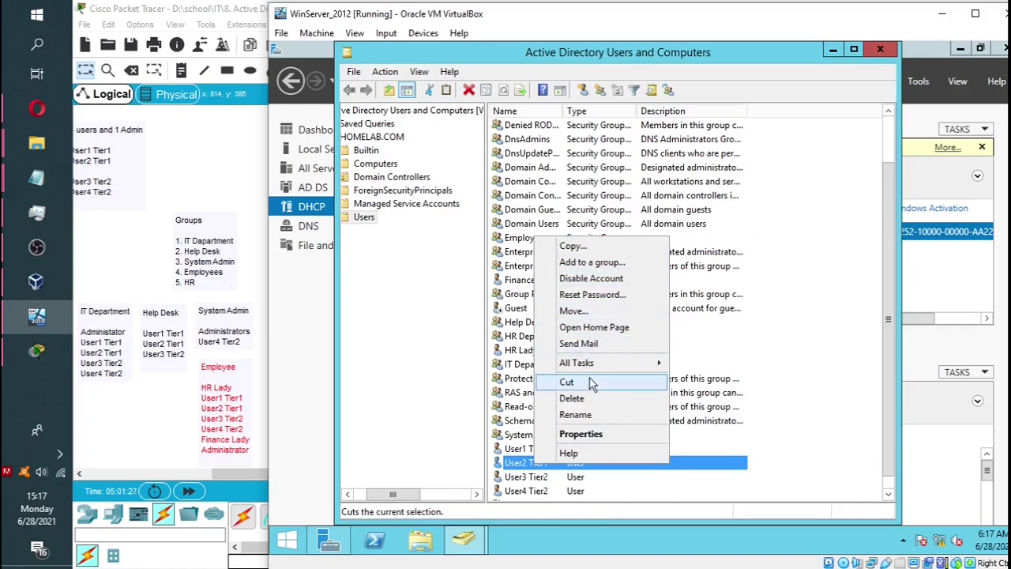
pyautogui.click(592, 262)
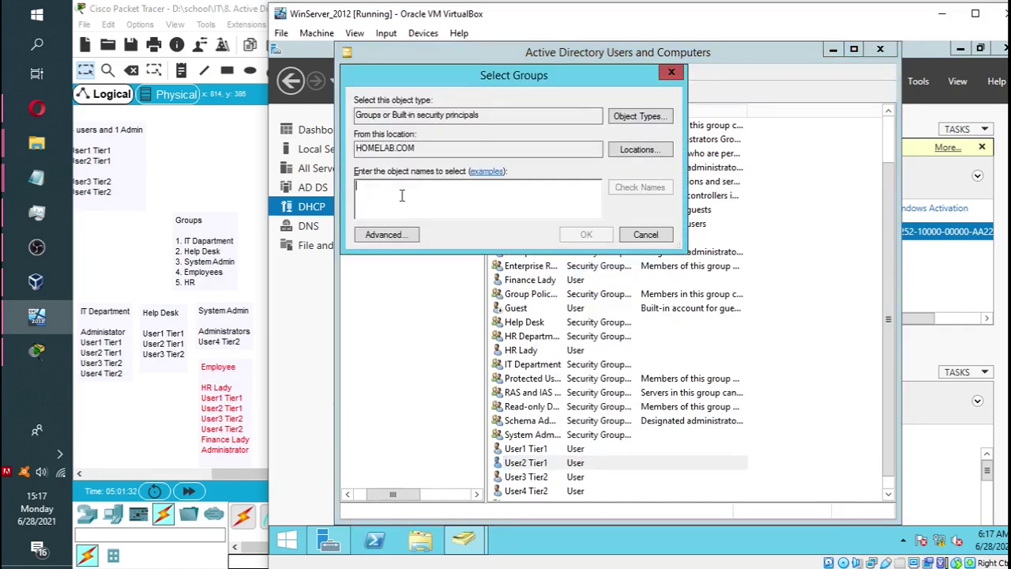
pyautogui.write('e')
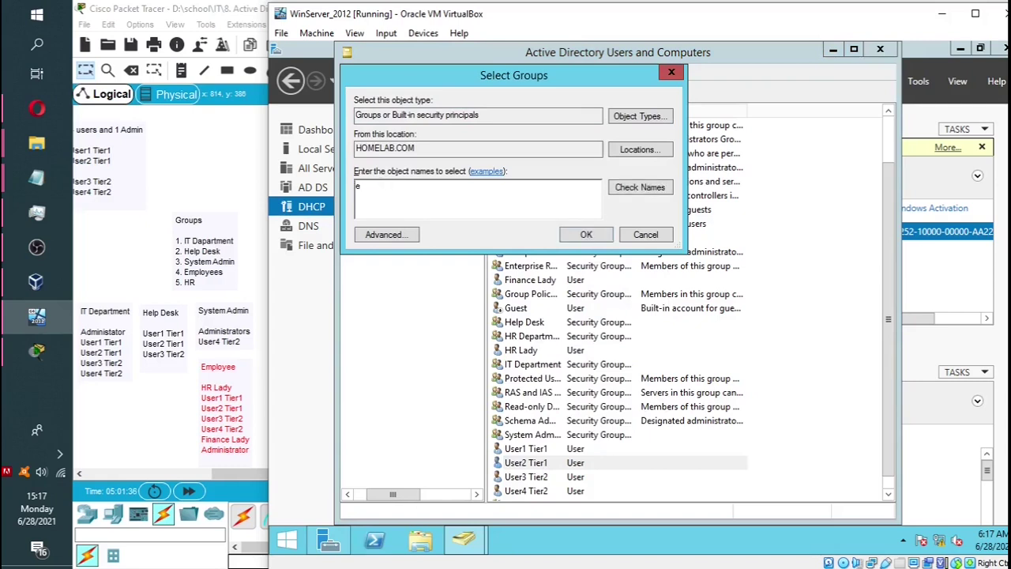
pyautogui.write('mpl')
pyautogui.click(622, 190)
pyautogui.click(604, 235)
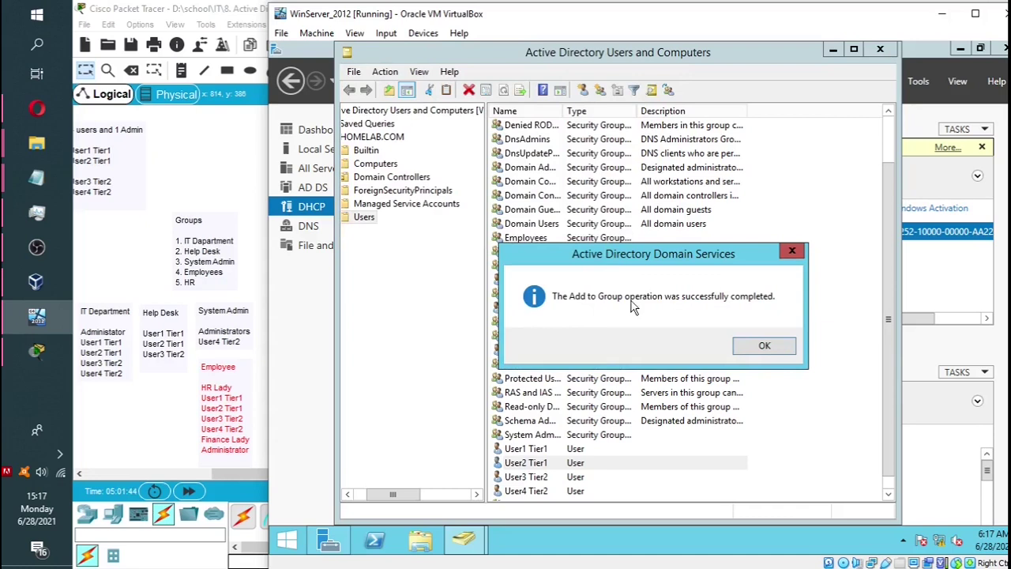
pyautogui.click(764, 345)
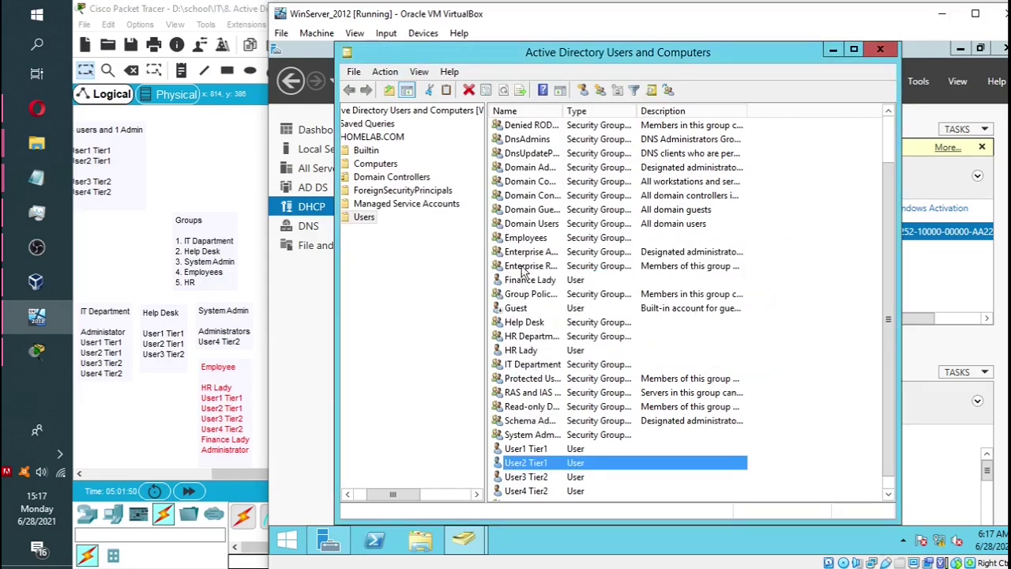
# - Add User3 Tier2 to the Employees group's members
pyautogui.doubleClick(522, 240)
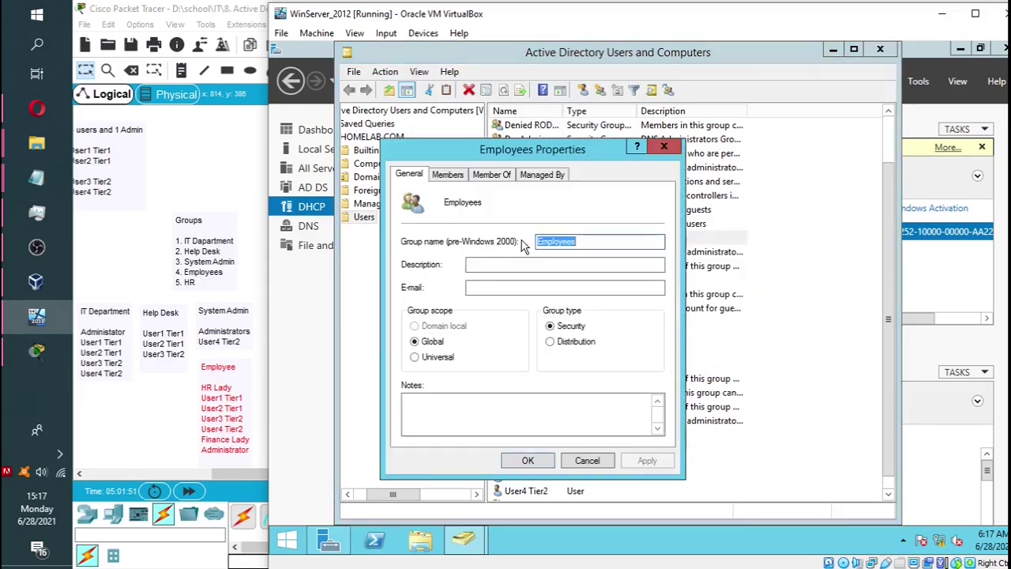
pyautogui.click(448, 175)
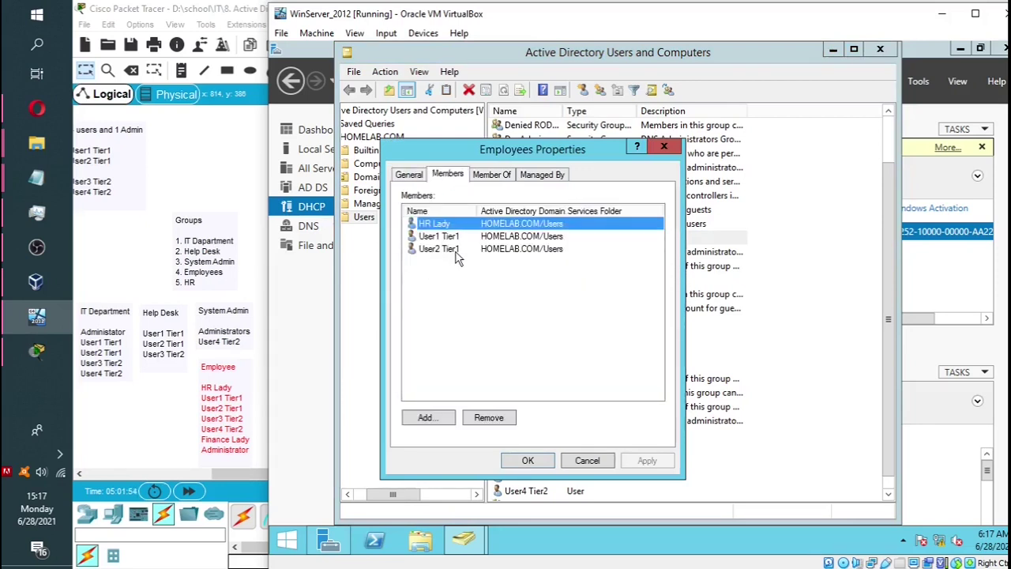
pyautogui.click(427, 418)
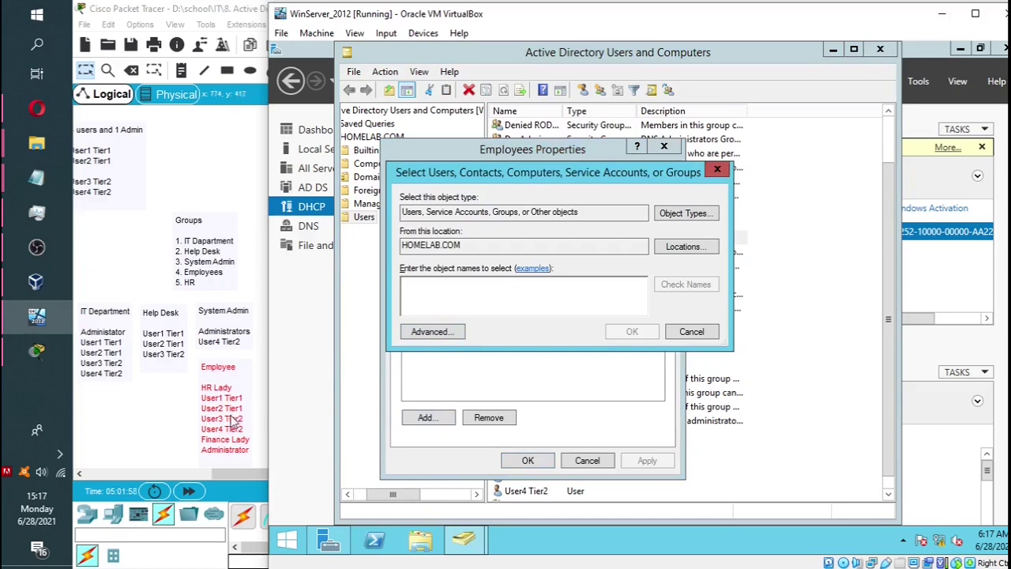
pyautogui.write('Us')
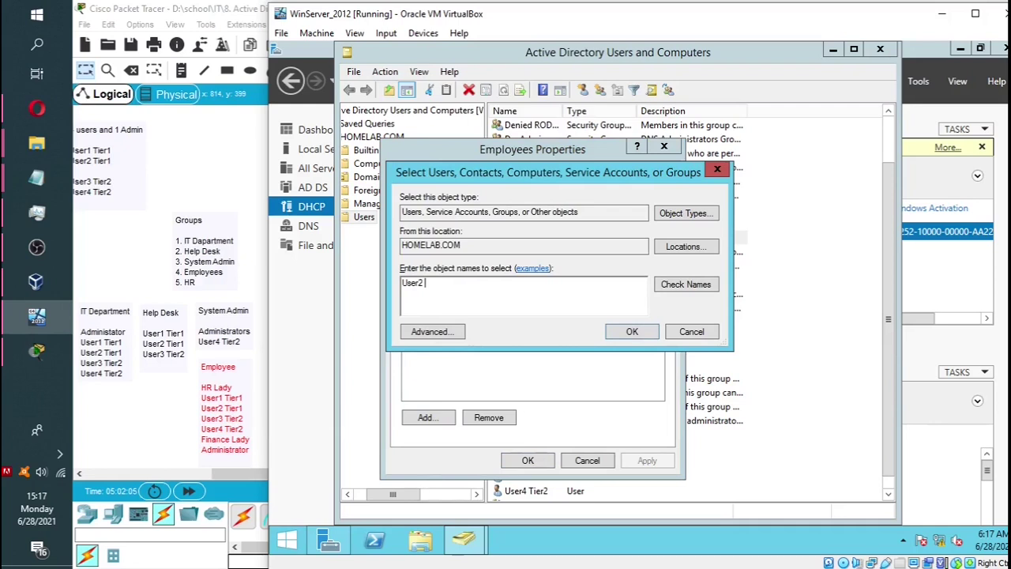
pyautogui.write('er3 Tier2')
pyautogui.click(686, 285)
pyautogui.click(654, 333)
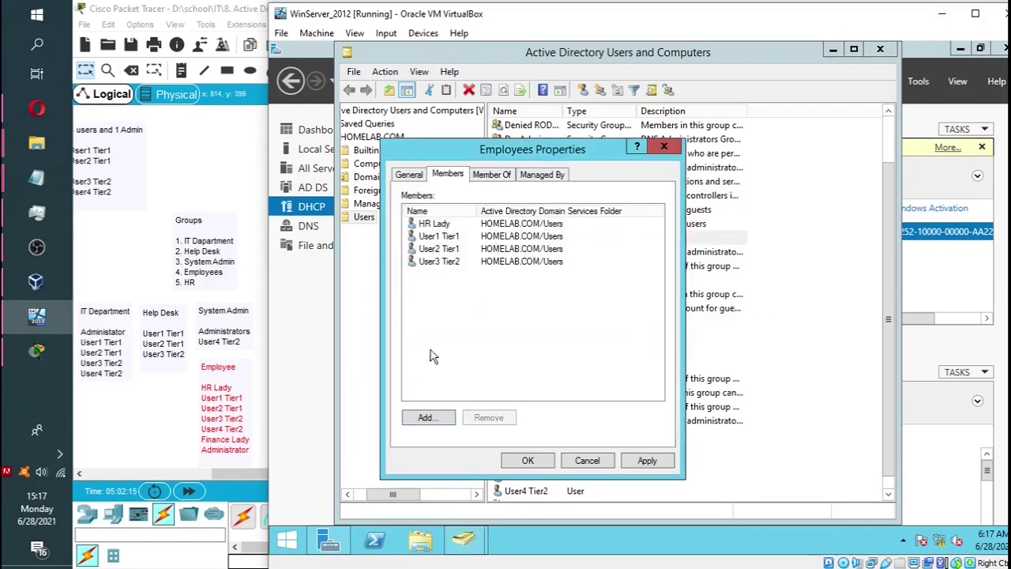
# - Add User4 Tier2 and Finance Lady (resolved from 'Fina') to Employees, then save the group
pyautogui.click(428, 418)
pyautogui.write('User')
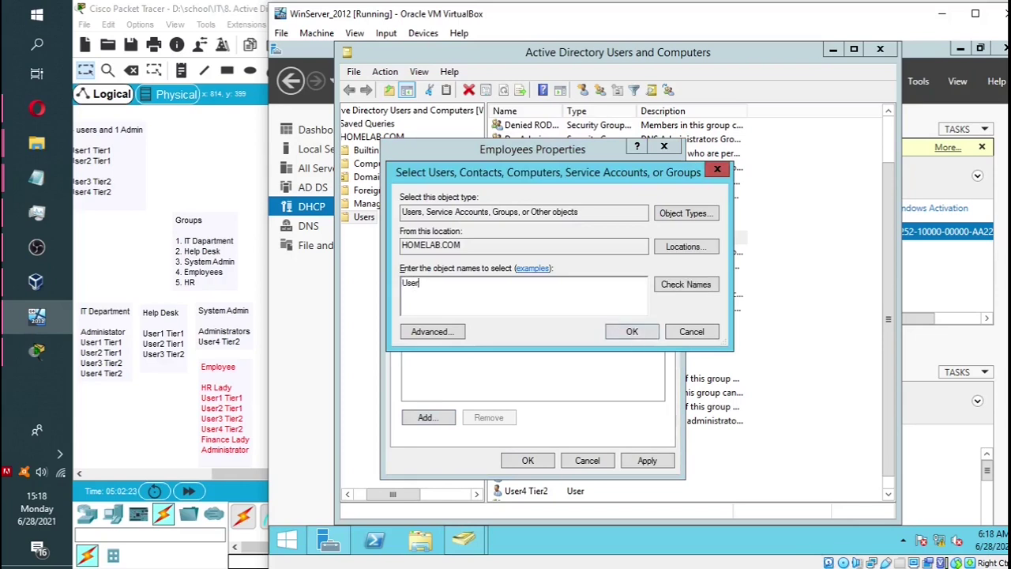
pyautogui.write('4 Tier2')
pyautogui.click(686, 284)
pyautogui.click(646, 333)
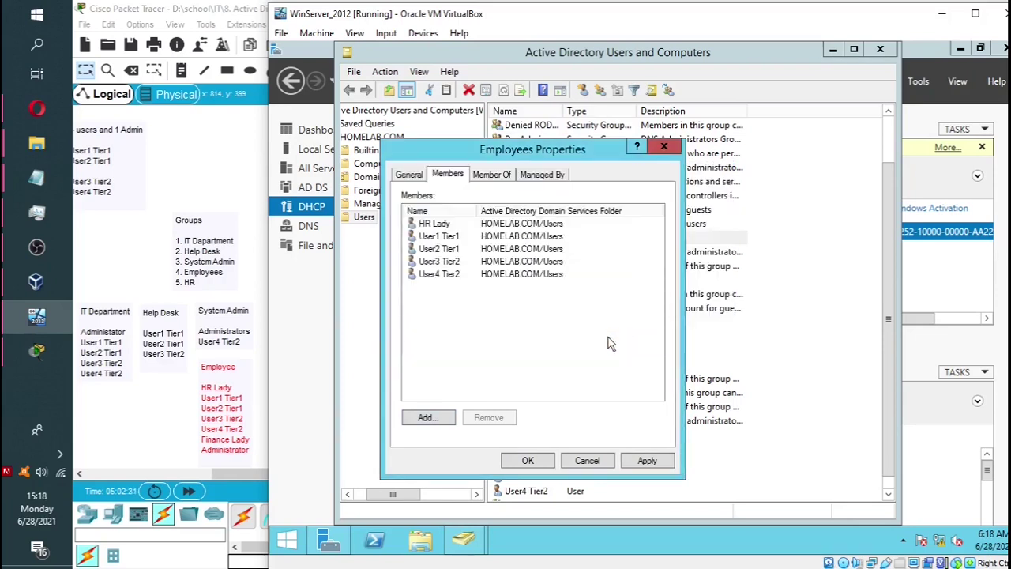
pyautogui.click(441, 416)
pyautogui.write('F')
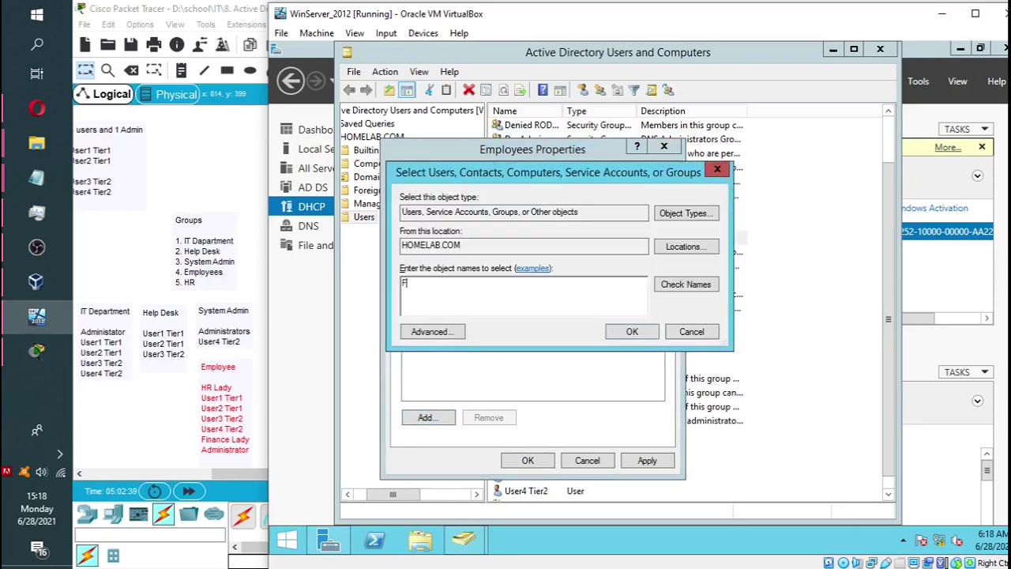
pyautogui.write('ina')
pyautogui.click(686, 284)
pyautogui.click(632, 331)
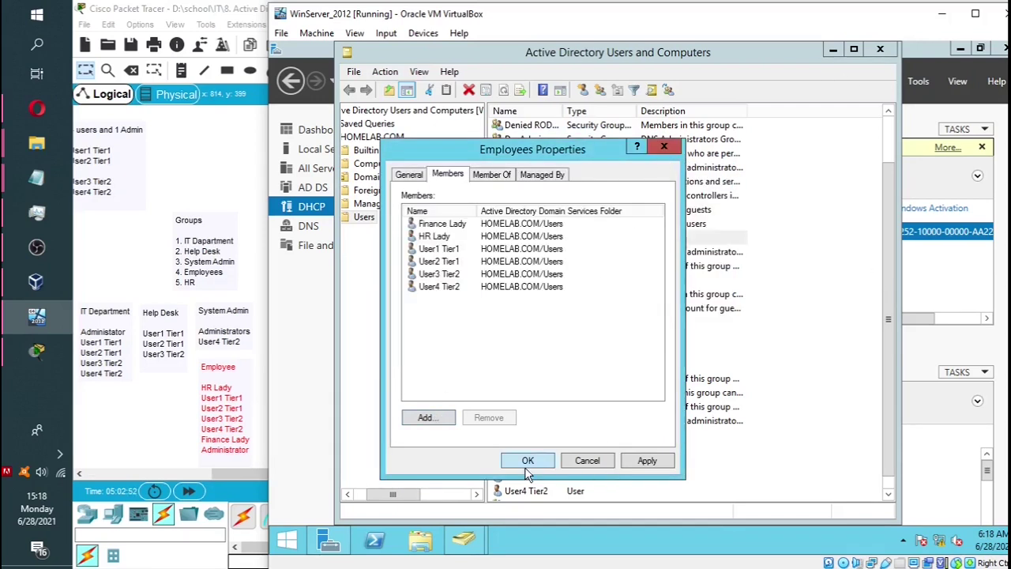
pyautogui.click(525, 465)
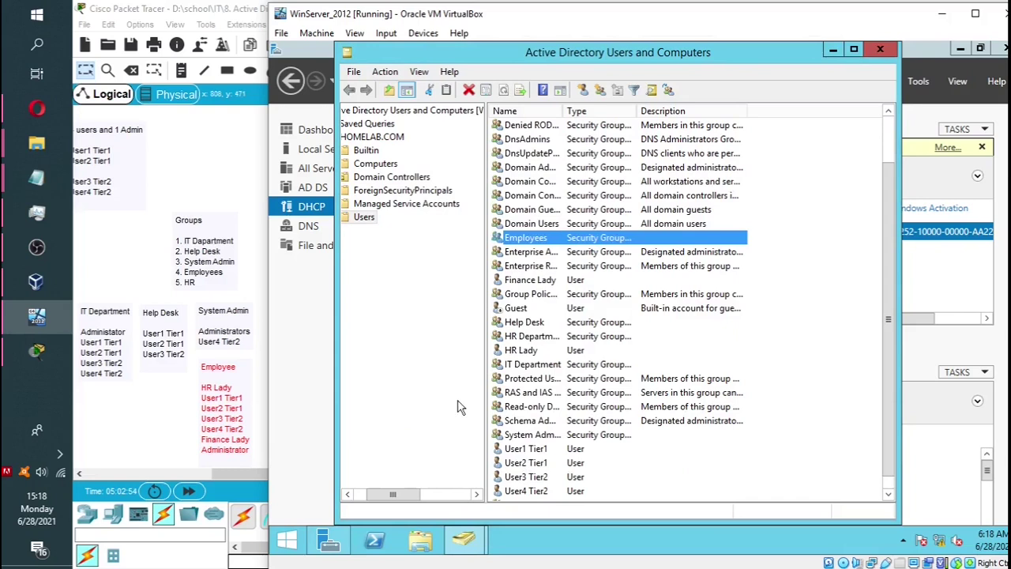
# - Add the Administrator account to the Employees group, resolving 'Emp' to Employees
pyautogui.scroll(2, 537, 294)
pyautogui.rightClick(531, 126)
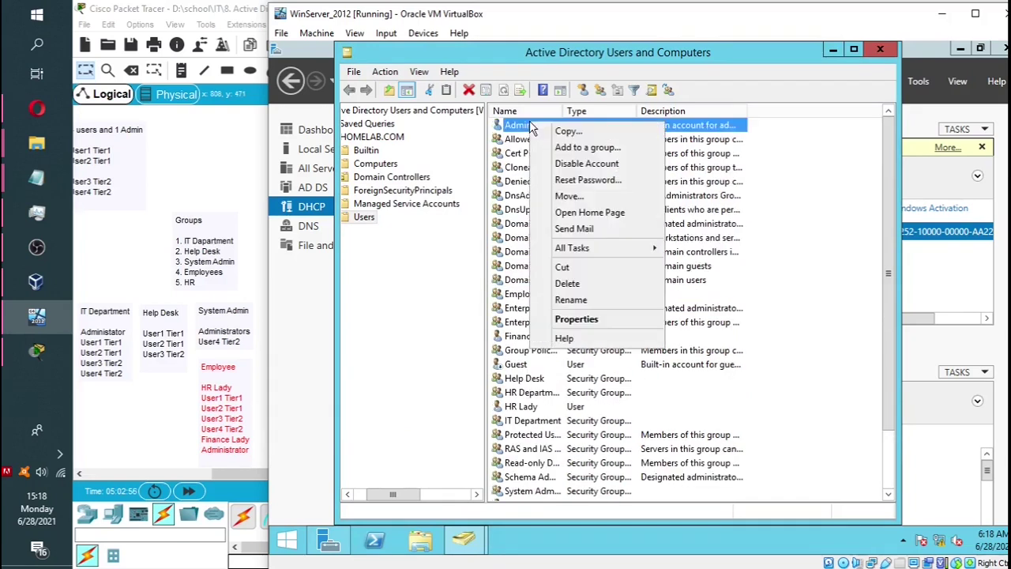
pyautogui.click(562, 147)
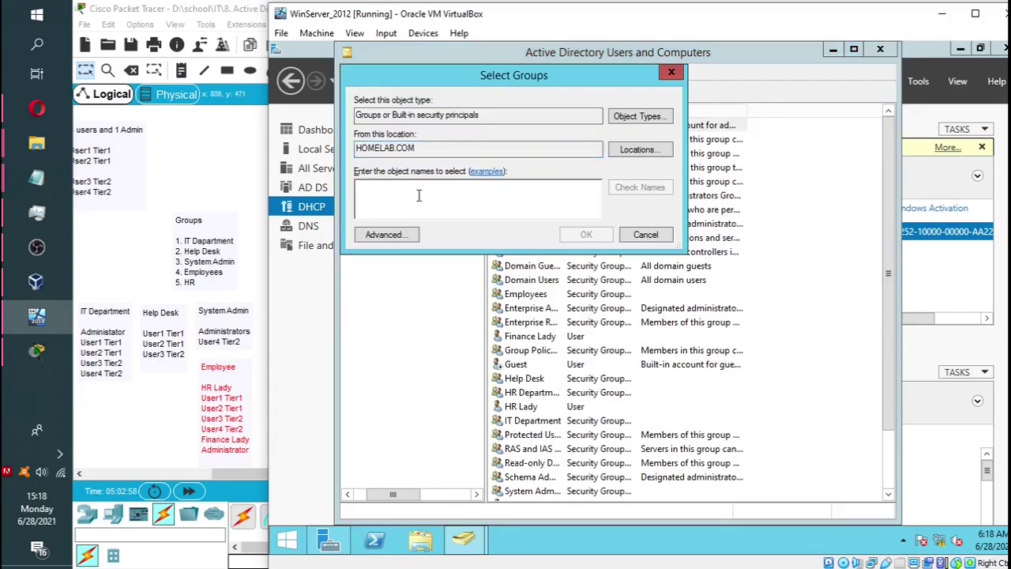
pyautogui.write('Em')
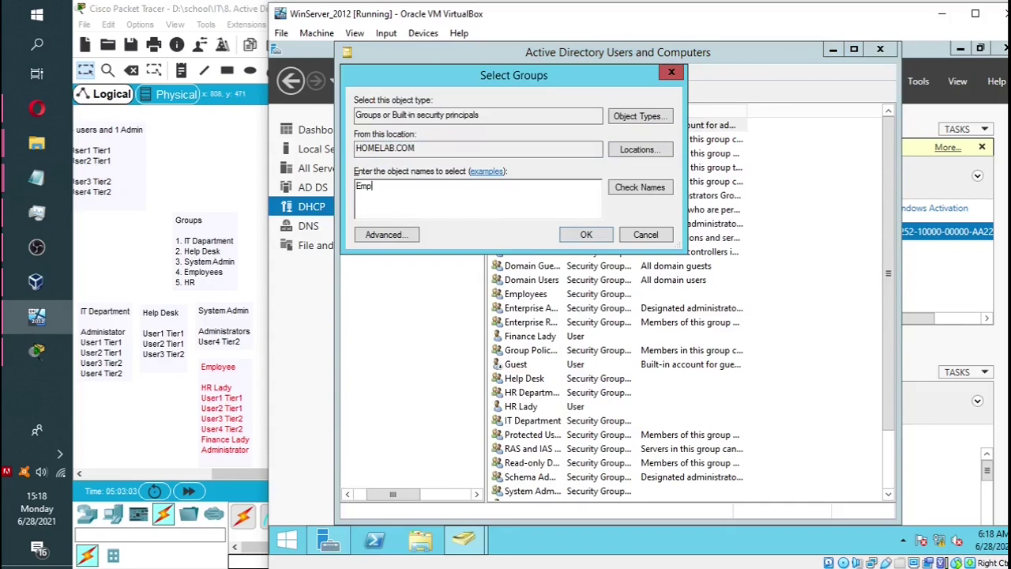
pyautogui.write('p')
pyautogui.click(655, 189)
pyautogui.click(597, 236)
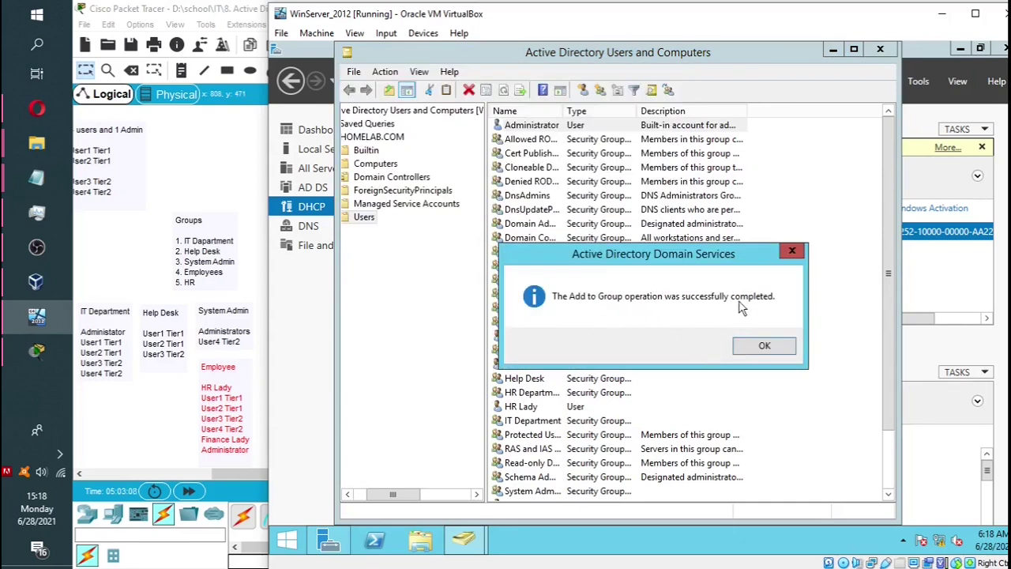
pyautogui.click(767, 343)
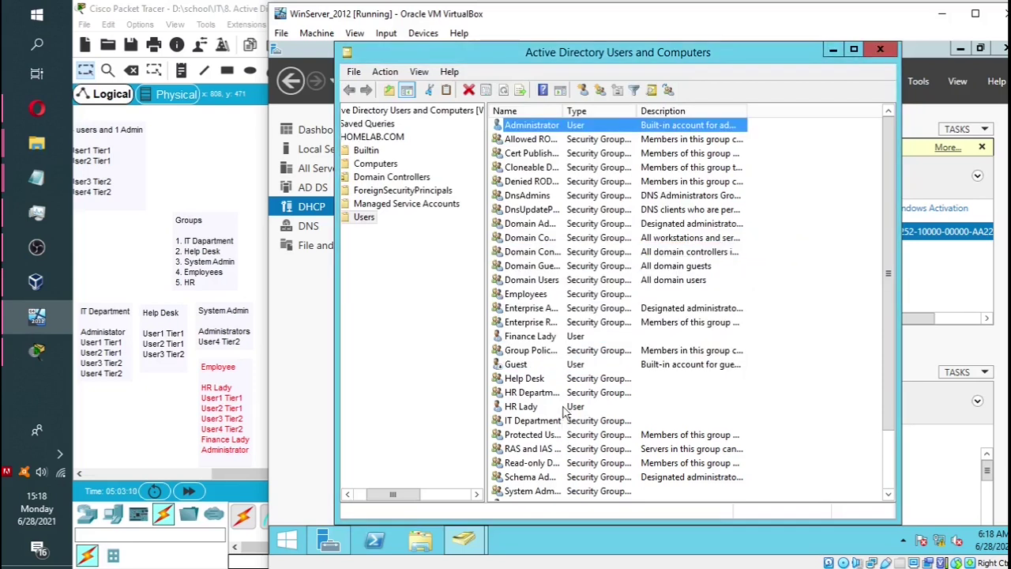
pyautogui.doubleClick(528, 296)
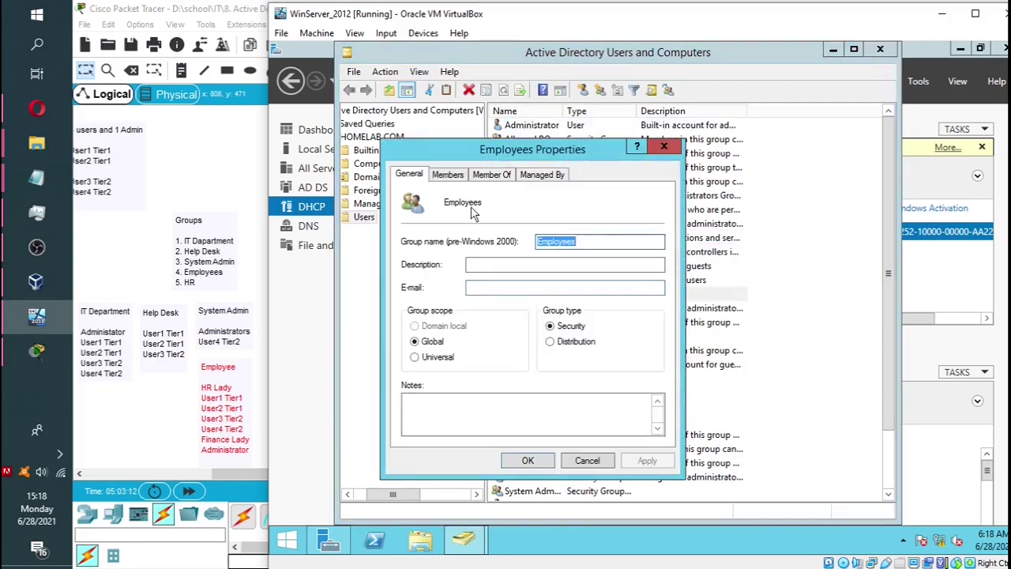
pyautogui.click(447, 175)
pyautogui.click(433, 346)
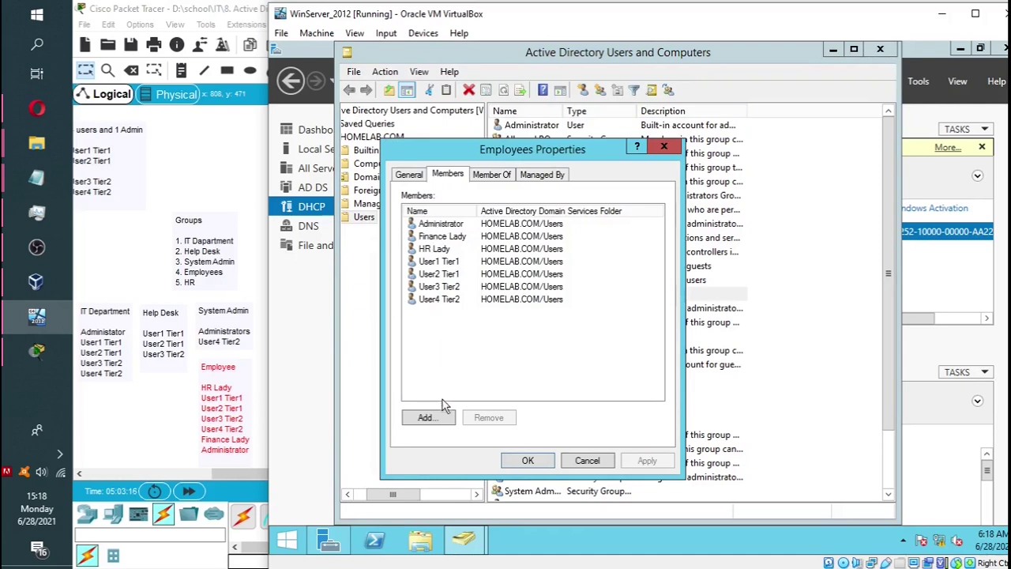
pyautogui.click(528, 460)
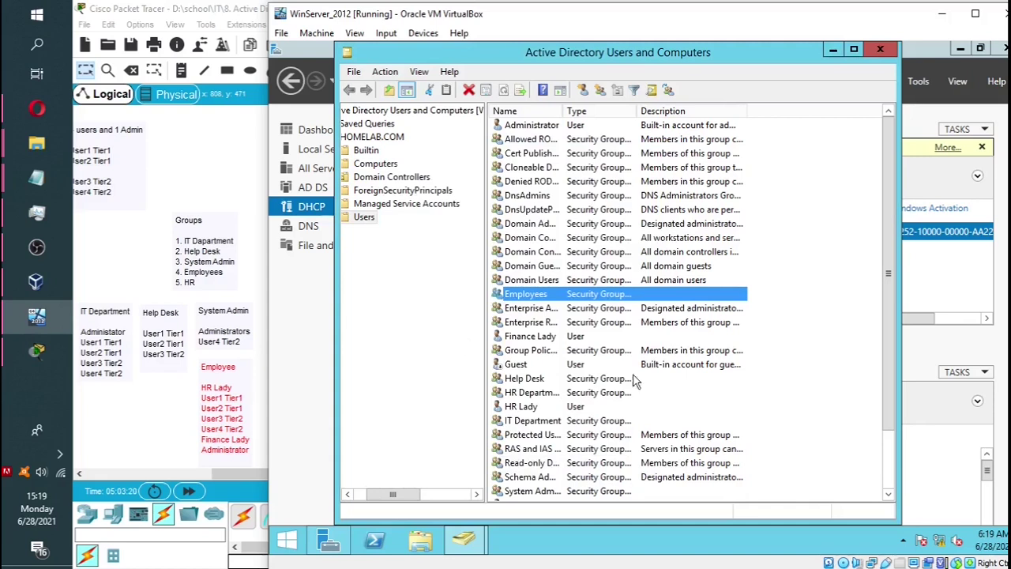
pyautogui.scroll(-2, 895, 226)
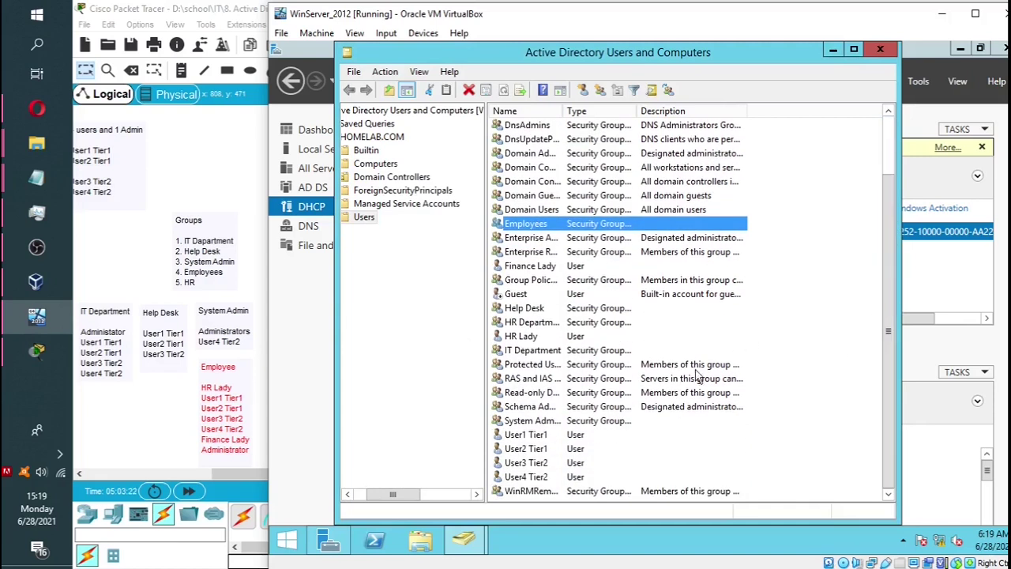
pyautogui.doubleClick(533, 437)
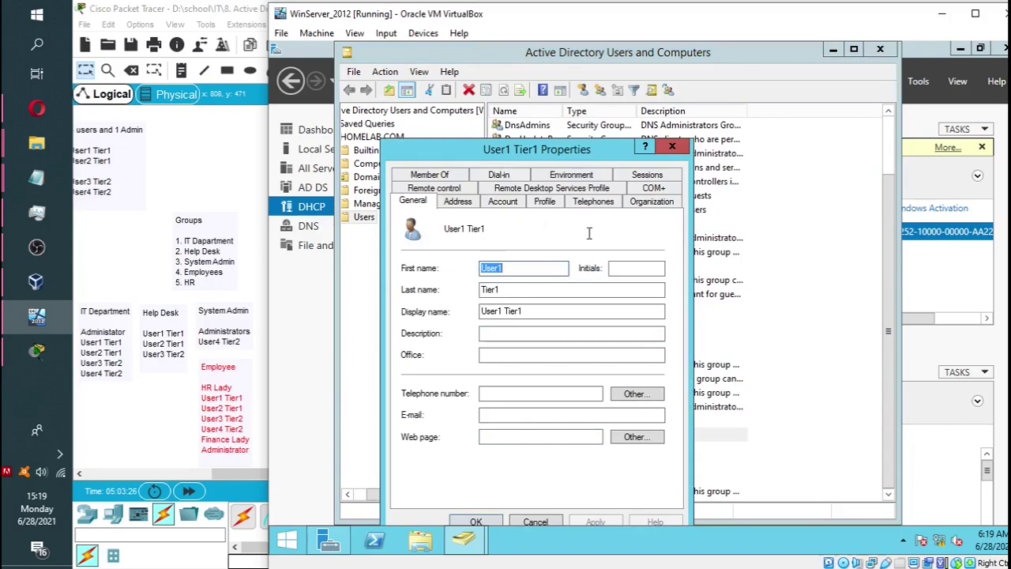
pyautogui.click(442, 174)
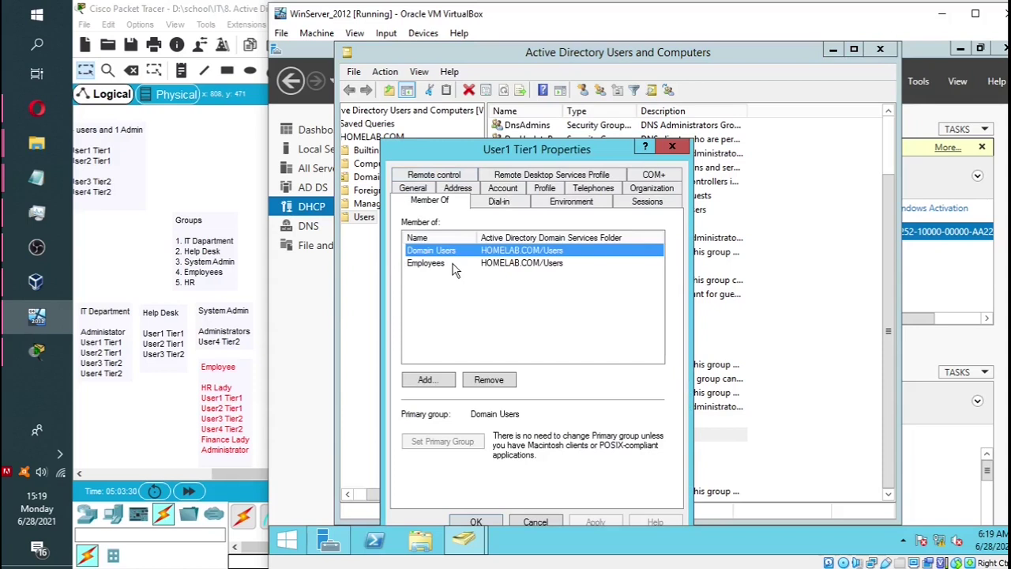
pyautogui.click(672, 148)
pyautogui.scroll(2, 545, 136)
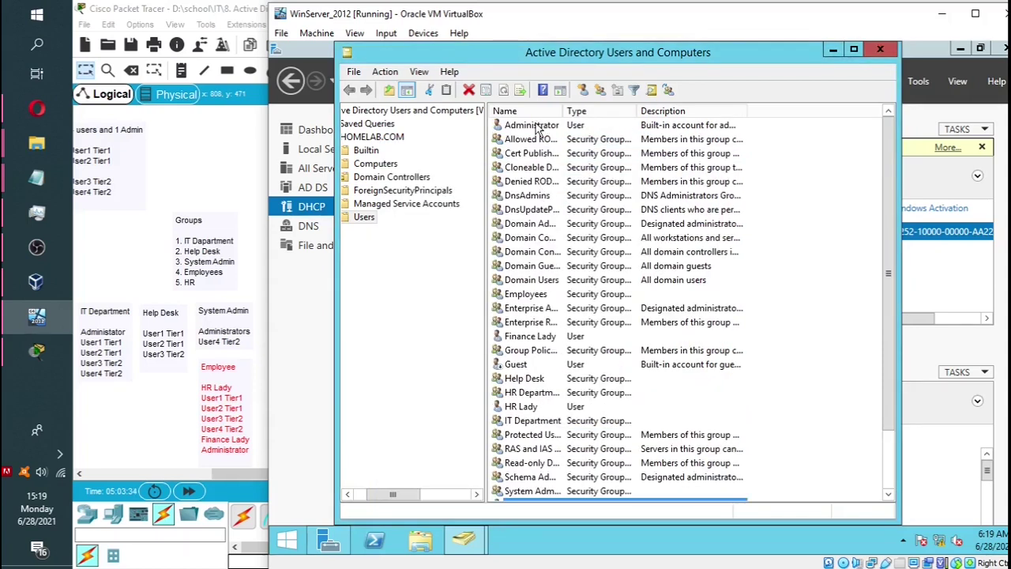
pyautogui.doubleClick(532, 126)
pyautogui.click(450, 179)
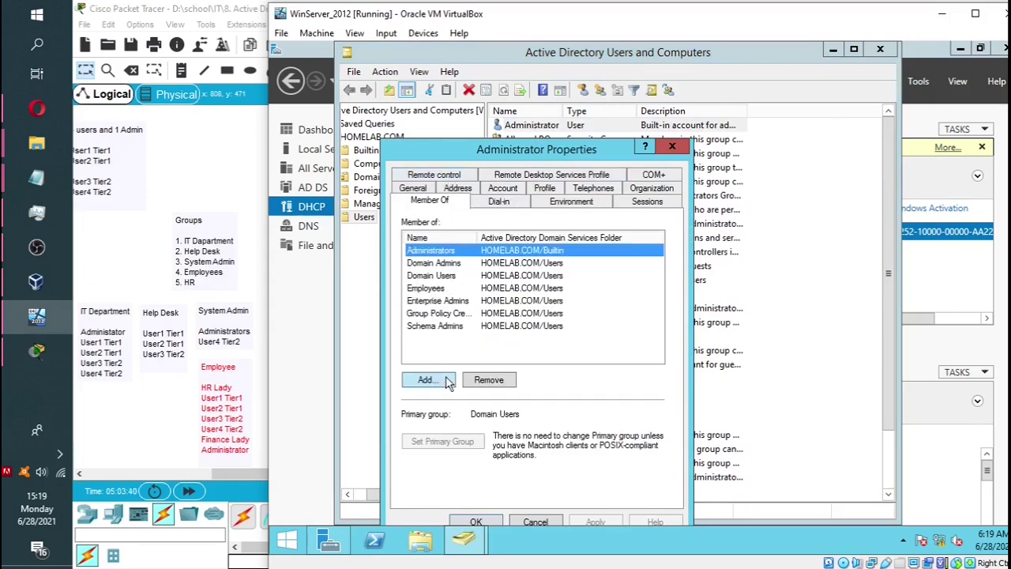
pyautogui.click(672, 149)
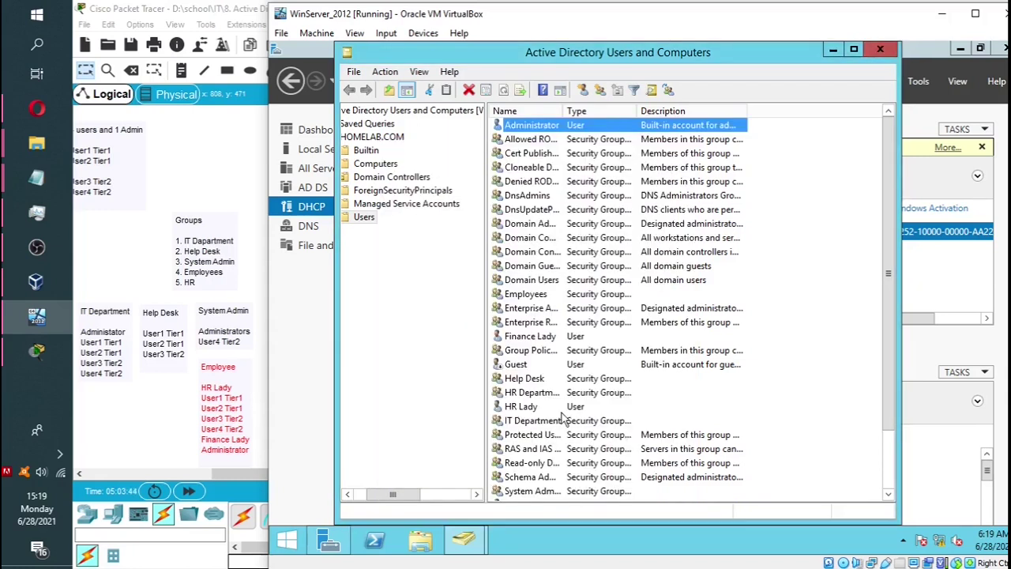
pyautogui.doubleClick(534, 341)
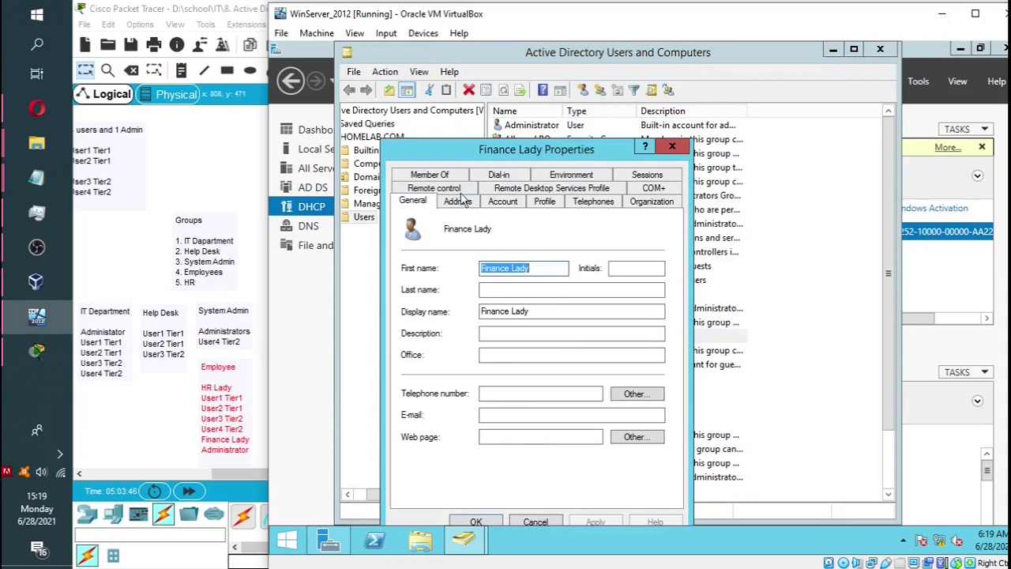
pyautogui.click(444, 173)
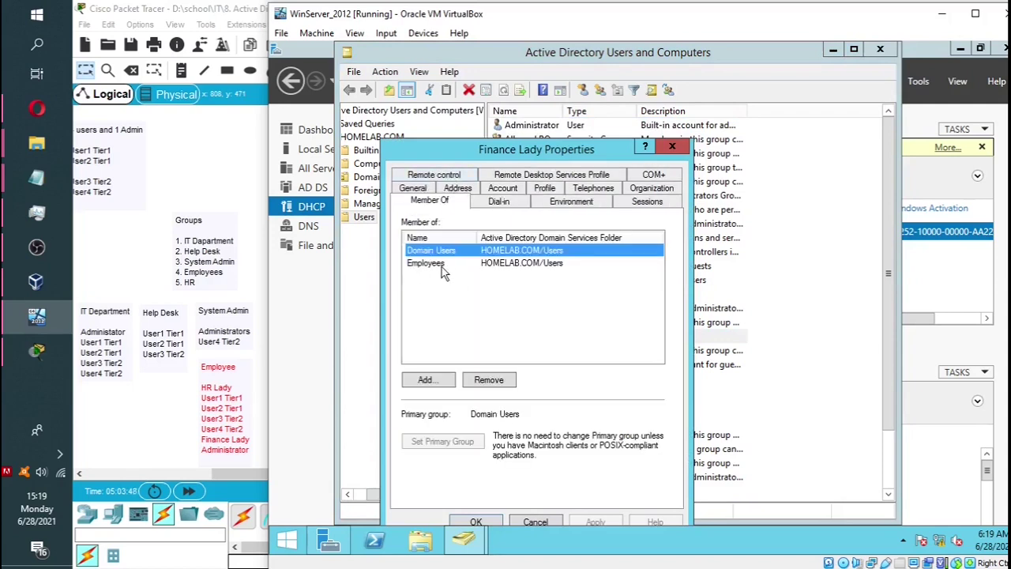
pyautogui.click(668, 158)
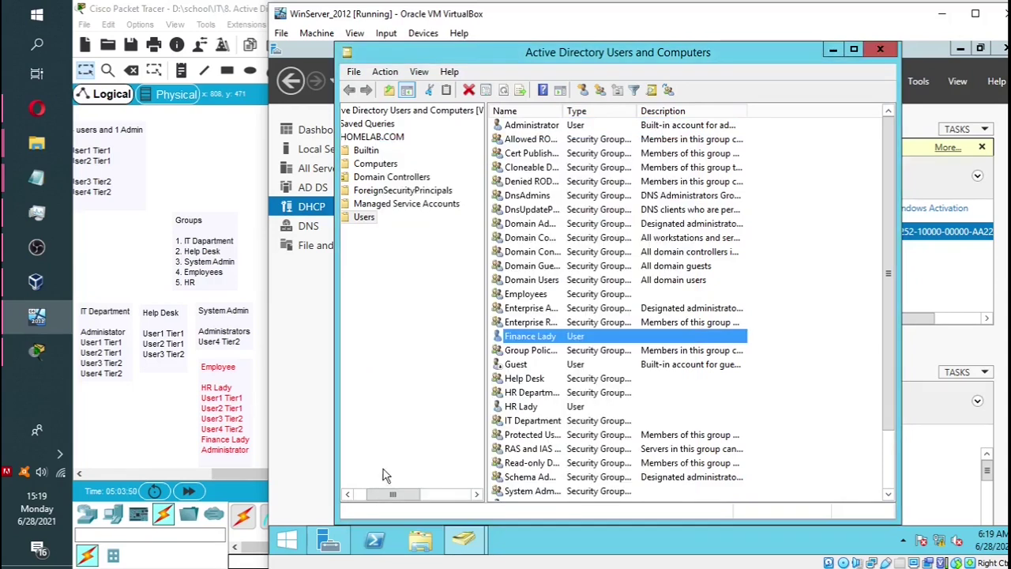
pyautogui.click(531, 420)
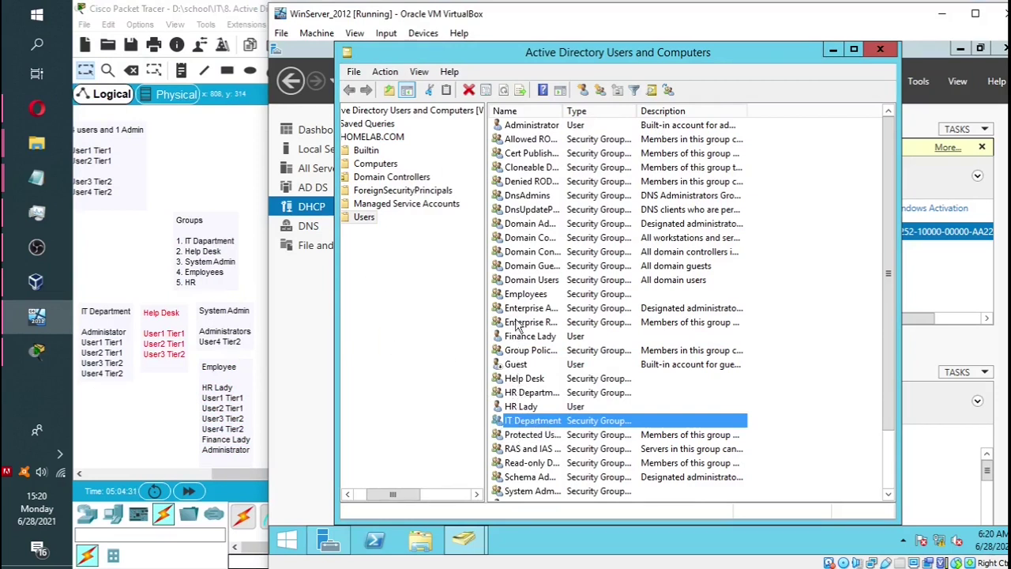
# - Add User1 Tier1 to the Help Desk group's members
pyautogui.click(520, 379)
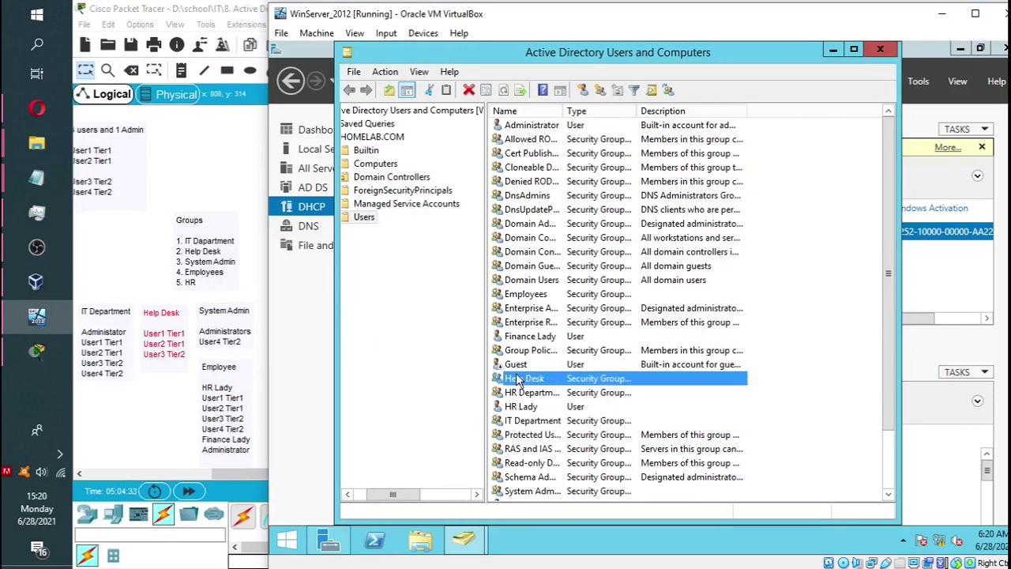
pyautogui.doubleClick(519, 380)
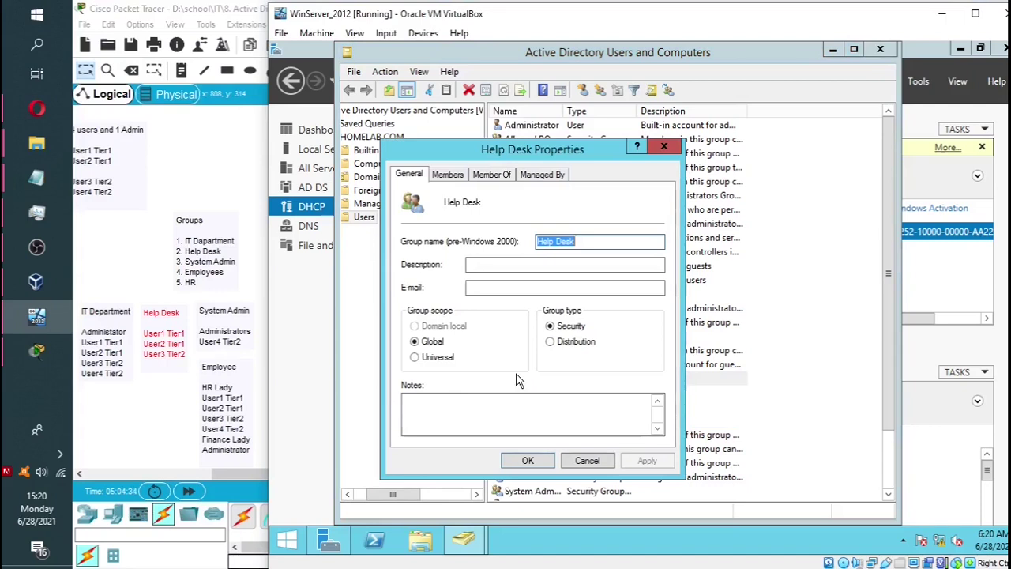
pyautogui.click(447, 176)
pyautogui.click(428, 418)
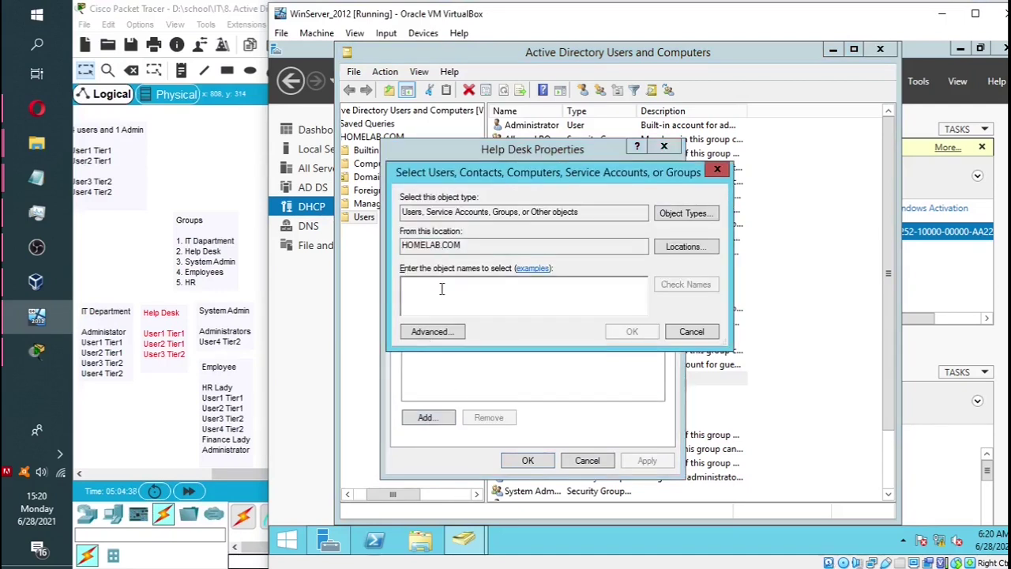
pyautogui.write('USER')
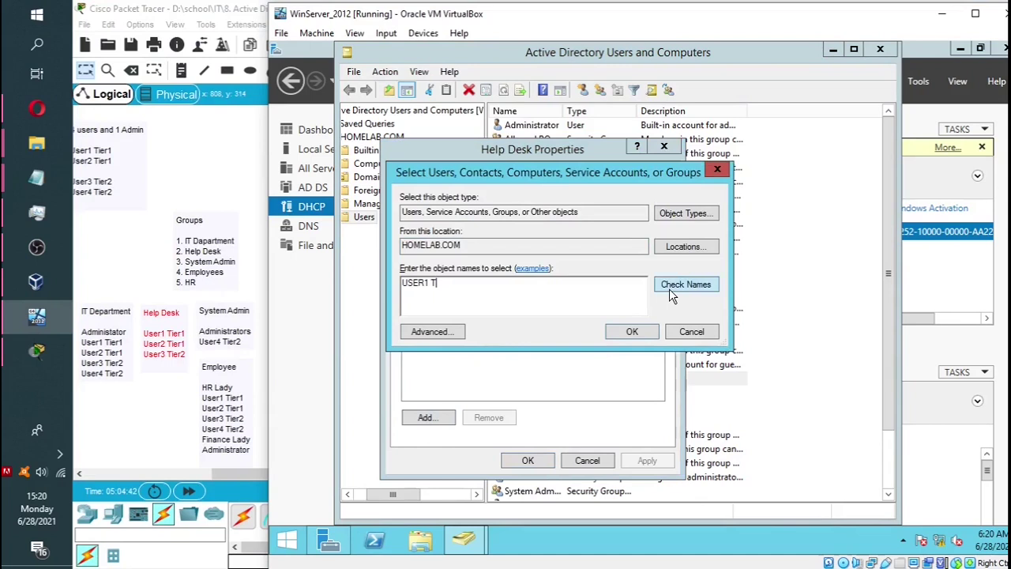
pyautogui.write('1 T')
pyautogui.click(670, 288)
pyautogui.click(649, 332)
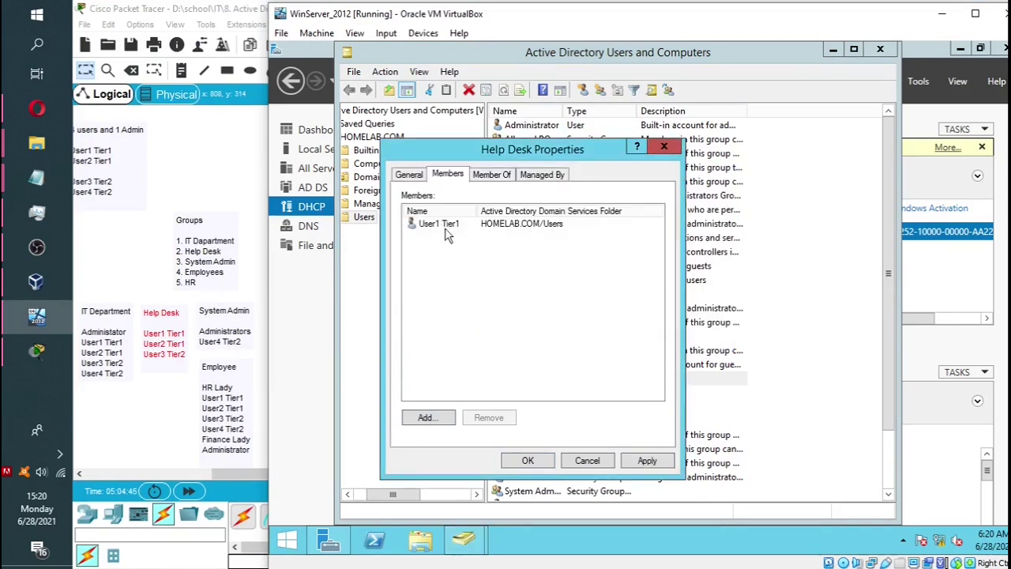
# - Add User2 Tier1 and User3 Tier2 to Help Desk and save the membership
pyautogui.click(427, 417)
pyautogui.write('user2t')
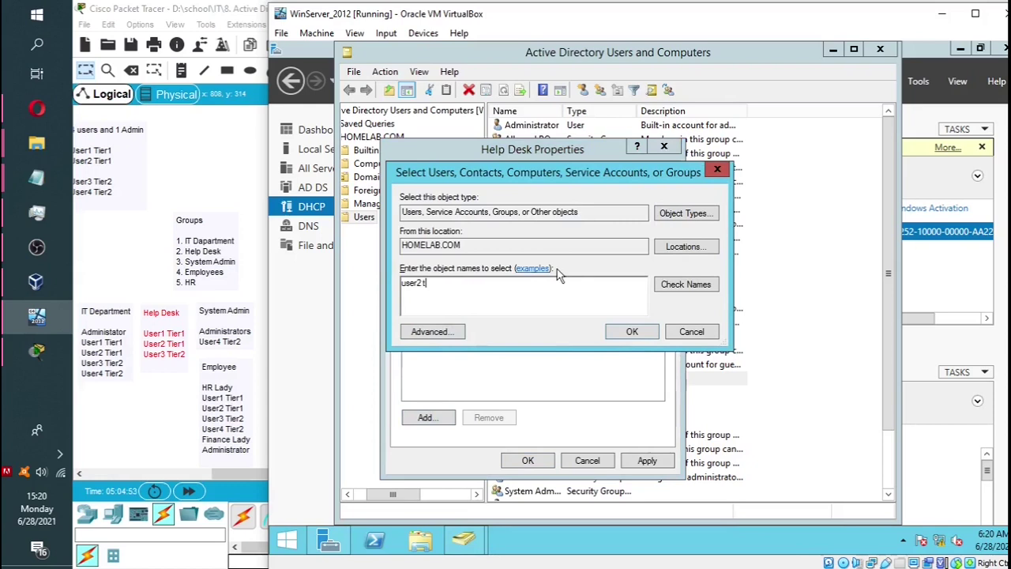
pyautogui.click(677, 284)
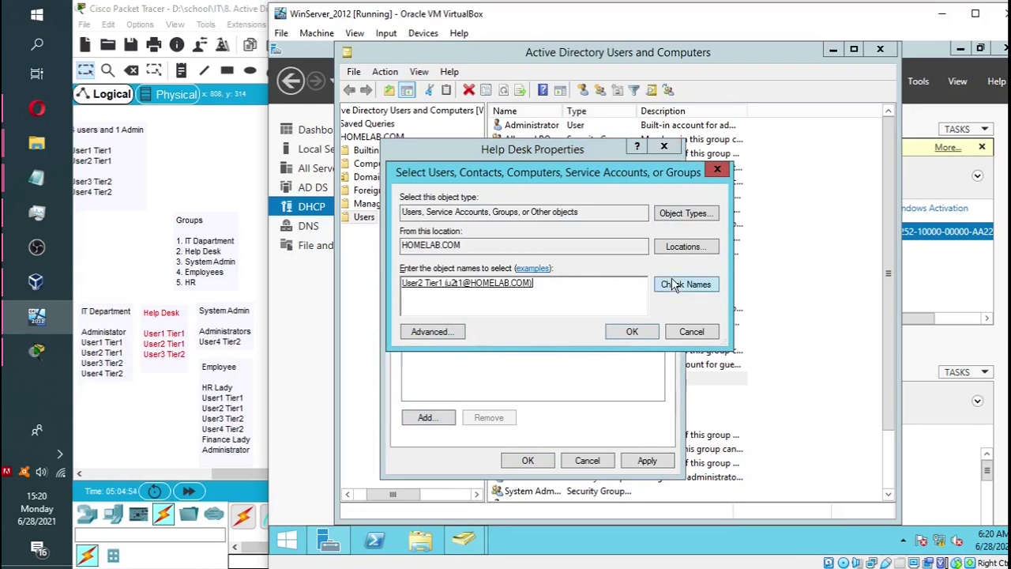
pyautogui.click(636, 331)
pyautogui.click(443, 412)
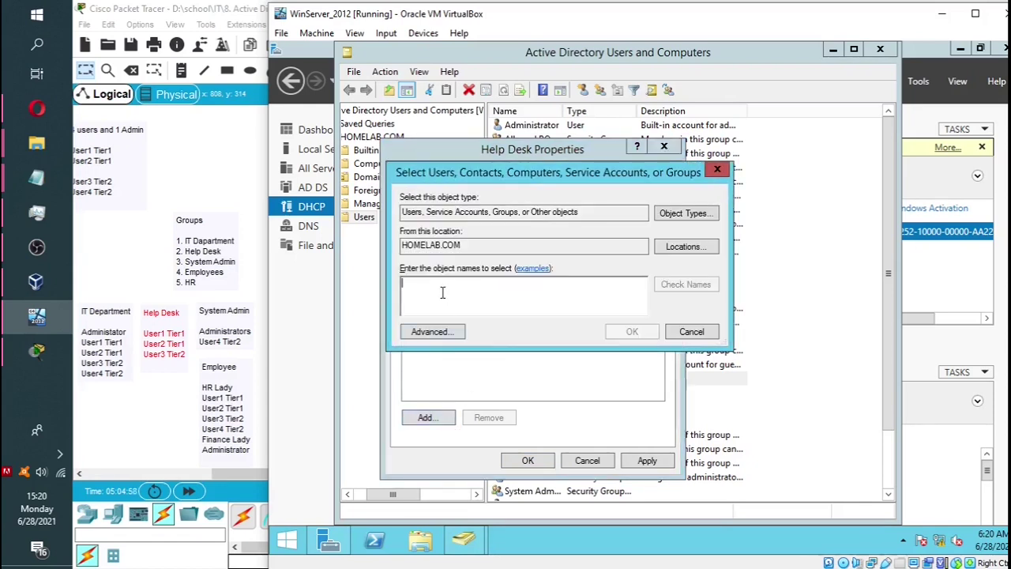
pyautogui.write('user')
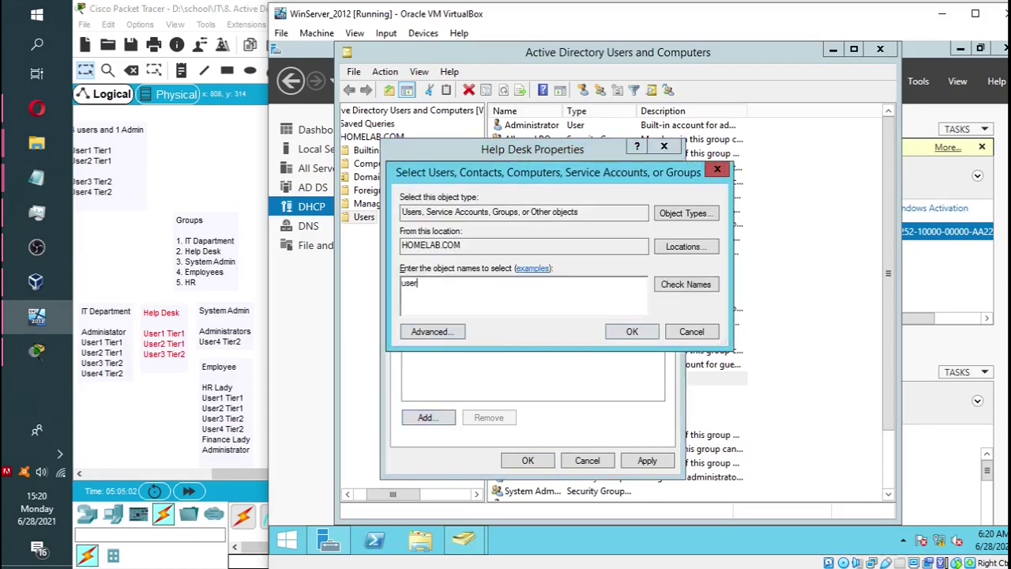
pyautogui.write('3 t')
pyautogui.click(687, 285)
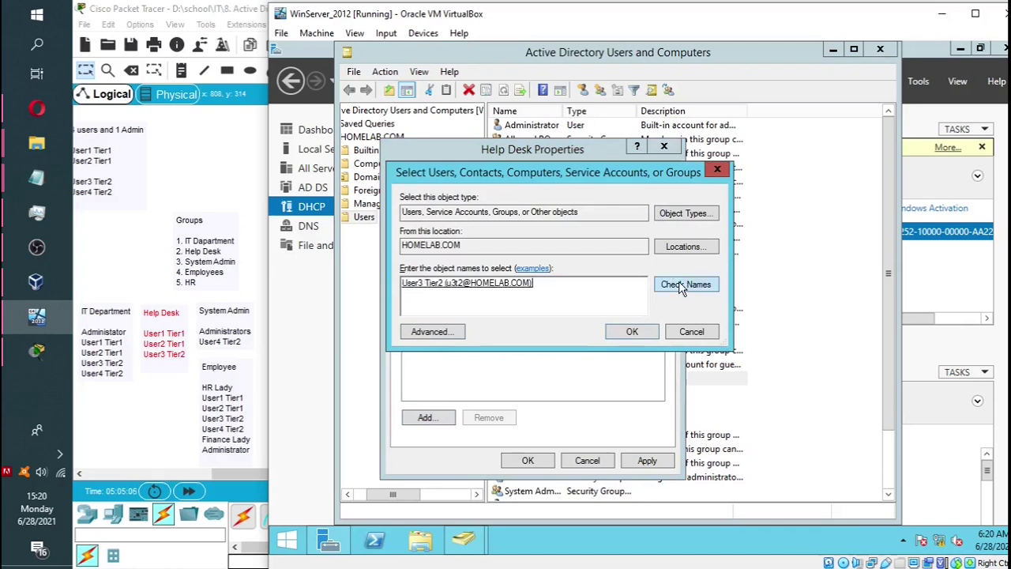
pyautogui.click(632, 332)
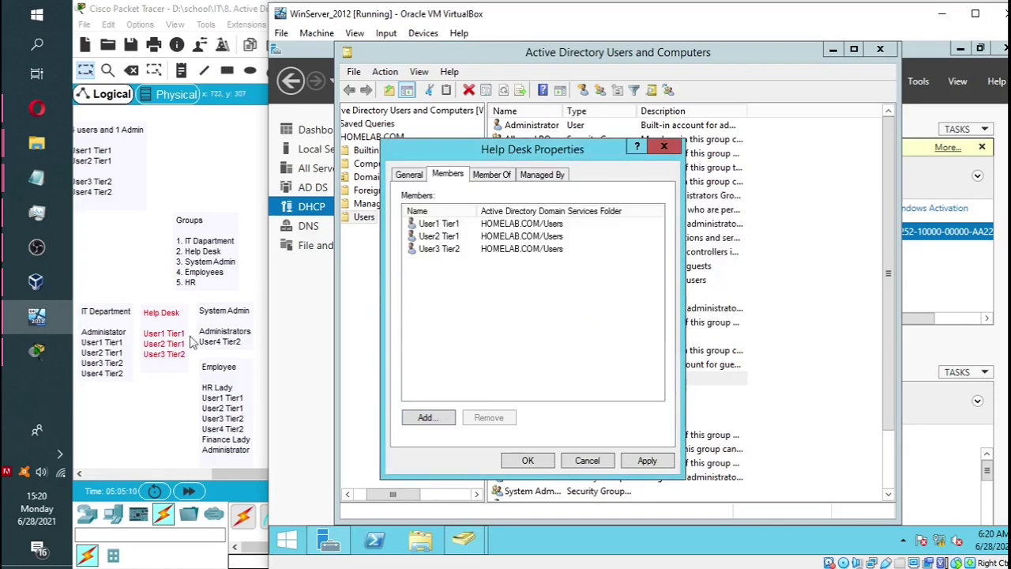
pyautogui.click(527, 461)
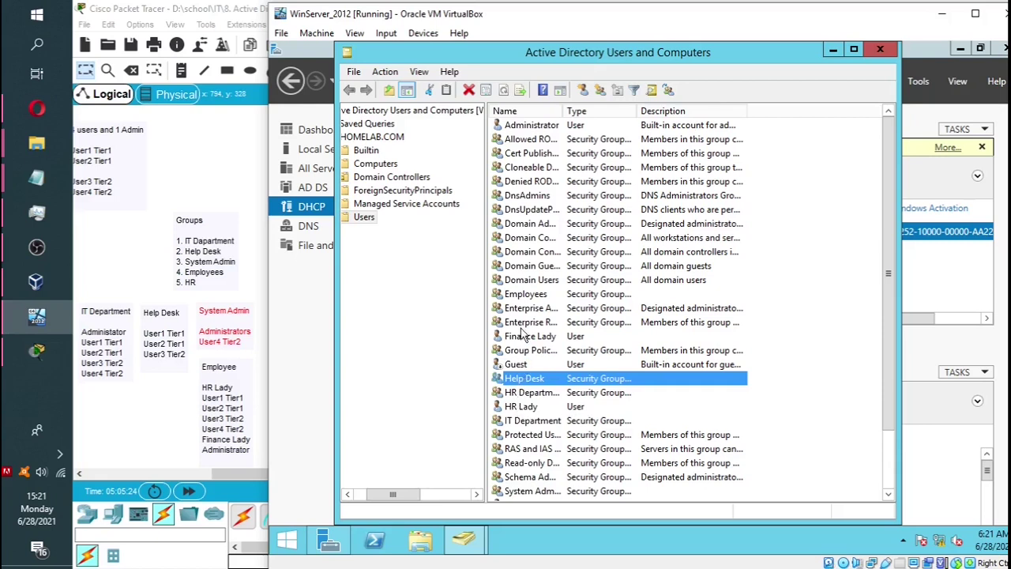
pyautogui.click(514, 492)
pyautogui.doubleClick(515, 492)
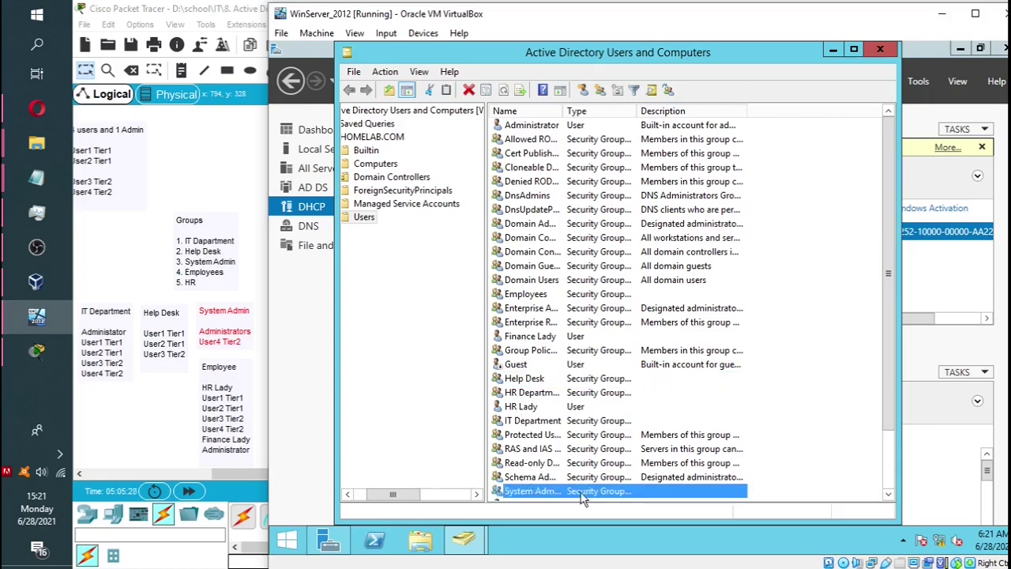
pyautogui.click(447, 174)
pyautogui.click(442, 418)
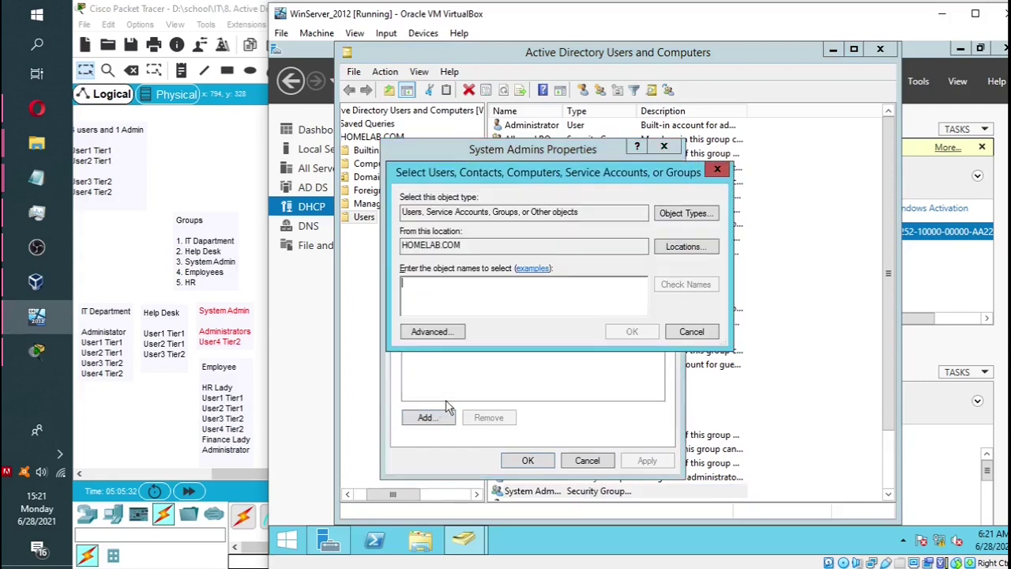
pyautogui.write('admin')
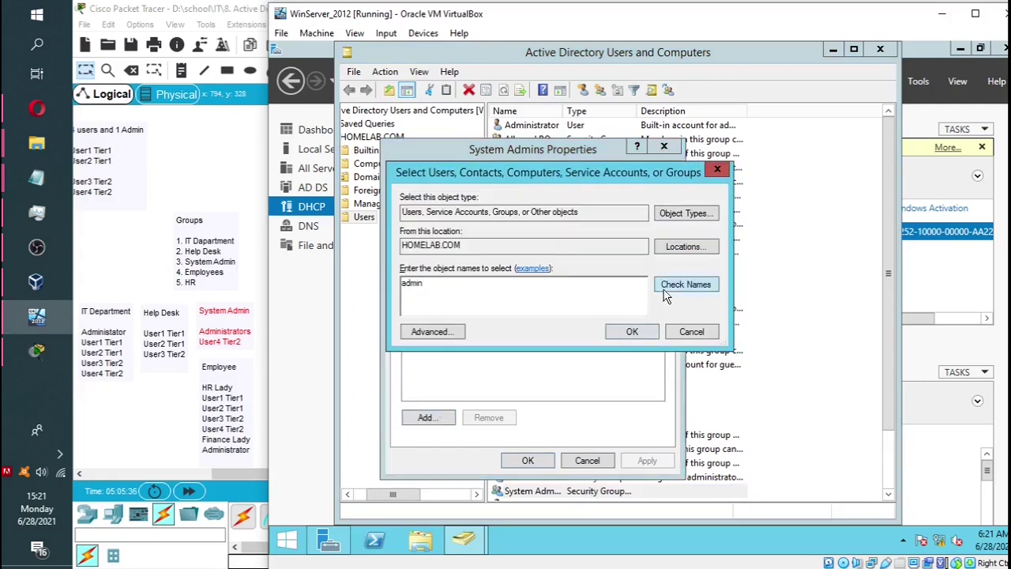
pyautogui.click(665, 288)
pyautogui.click(654, 337)
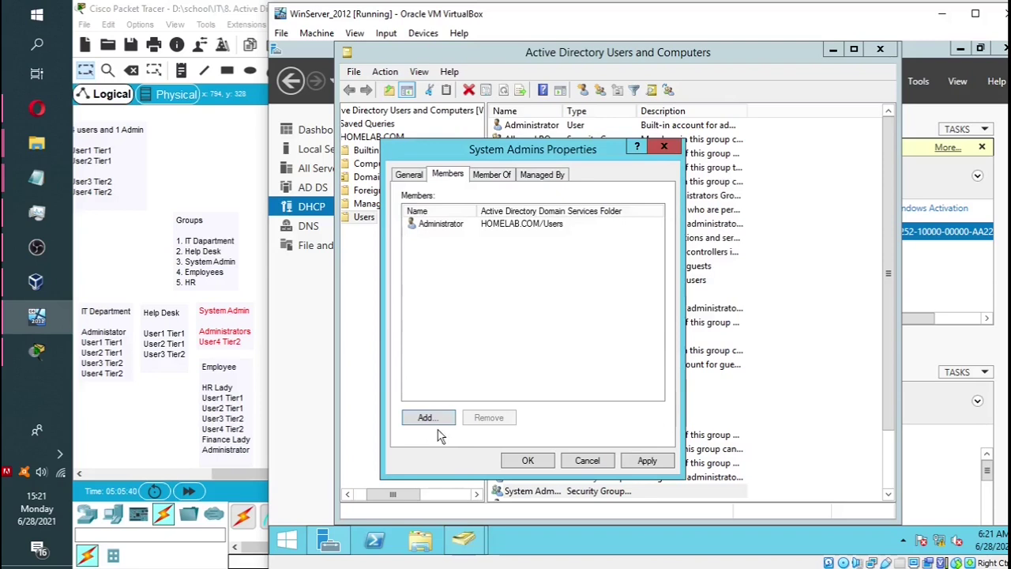
pyautogui.click(427, 418)
pyautogui.write('user')
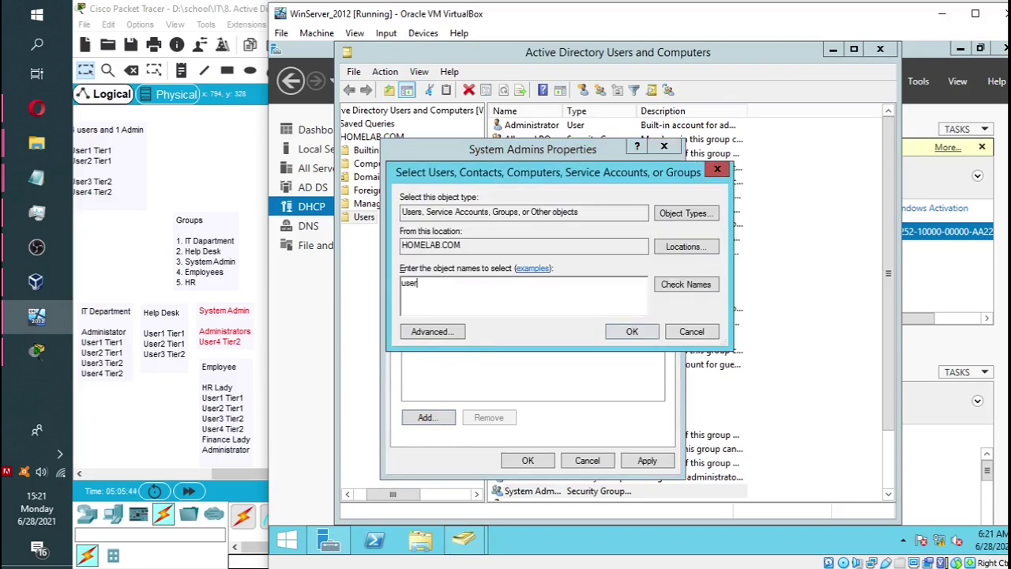
pyautogui.write('4 t')
pyautogui.click(670, 286)
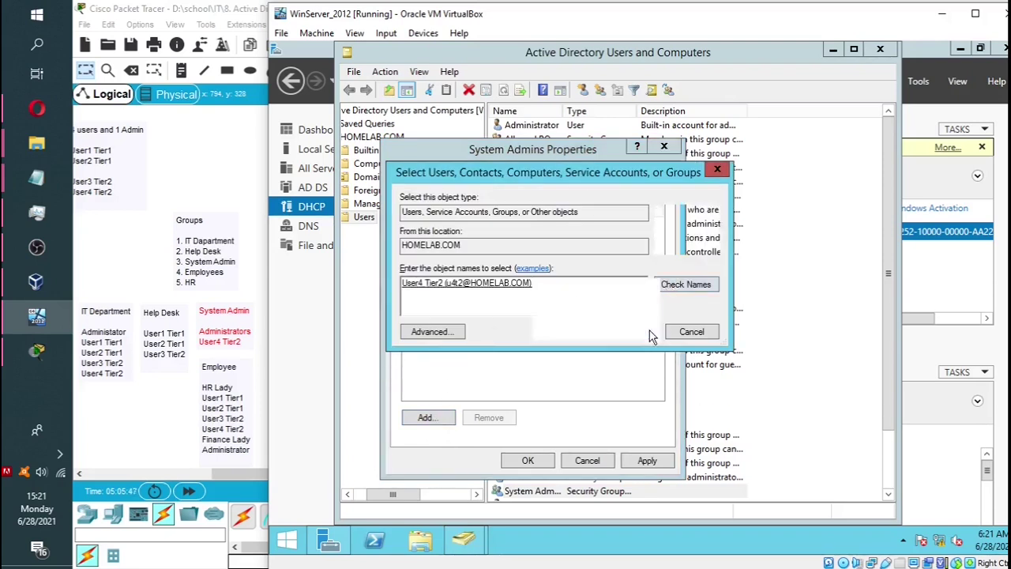
pyautogui.click(653, 335)
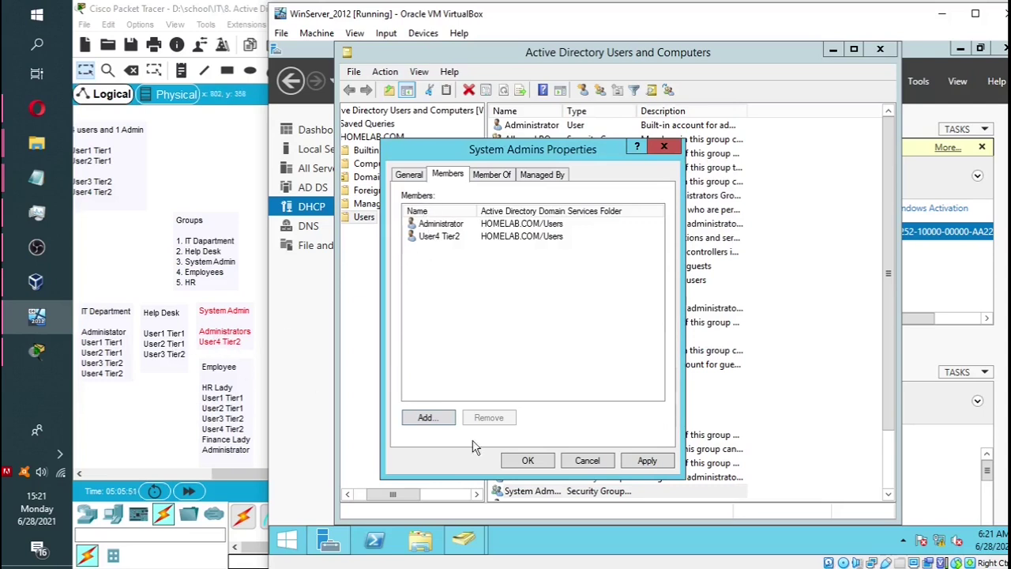
pyautogui.click(528, 461)
pyautogui.doubleClick(524, 490)
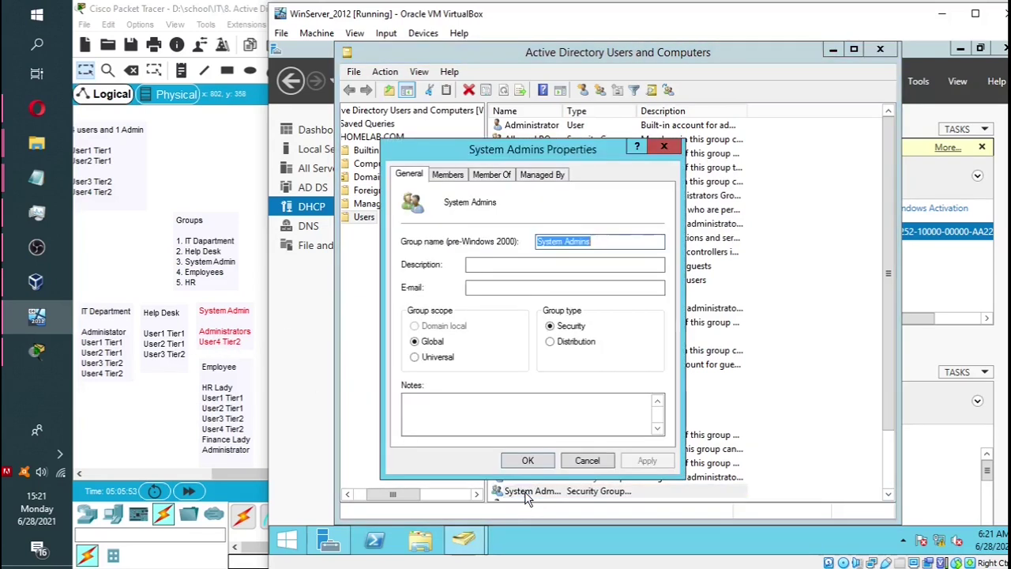
pyautogui.click(448, 174)
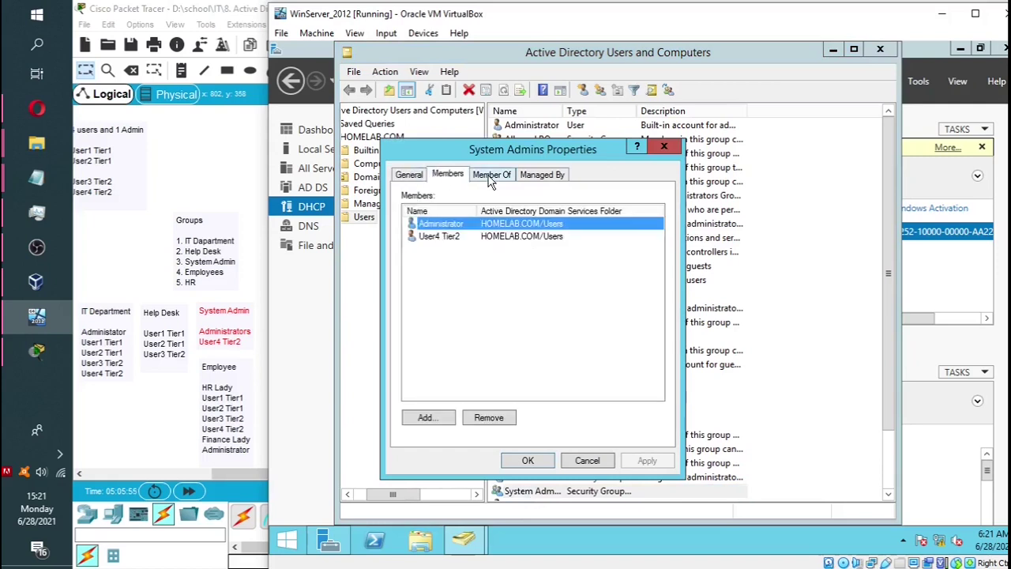
pyautogui.click(490, 178)
pyautogui.click(458, 178)
pyautogui.click(665, 146)
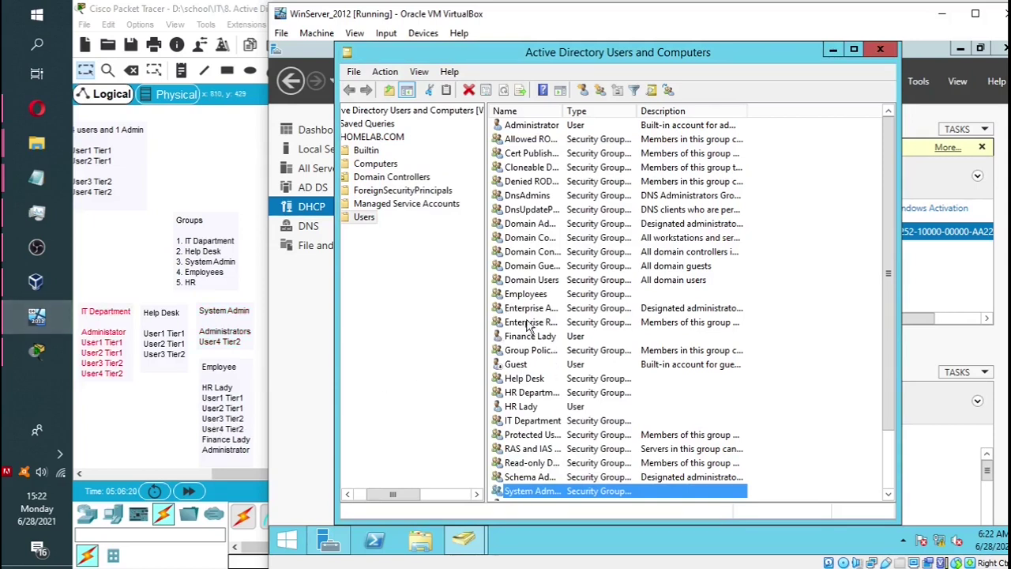
pyautogui.doubleClick(525, 421)
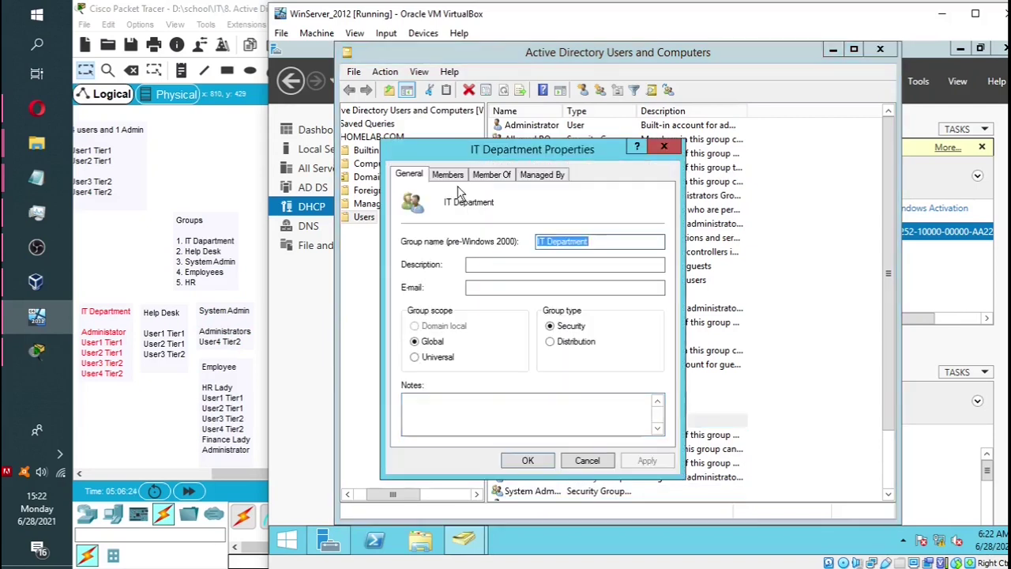
pyautogui.click(456, 177)
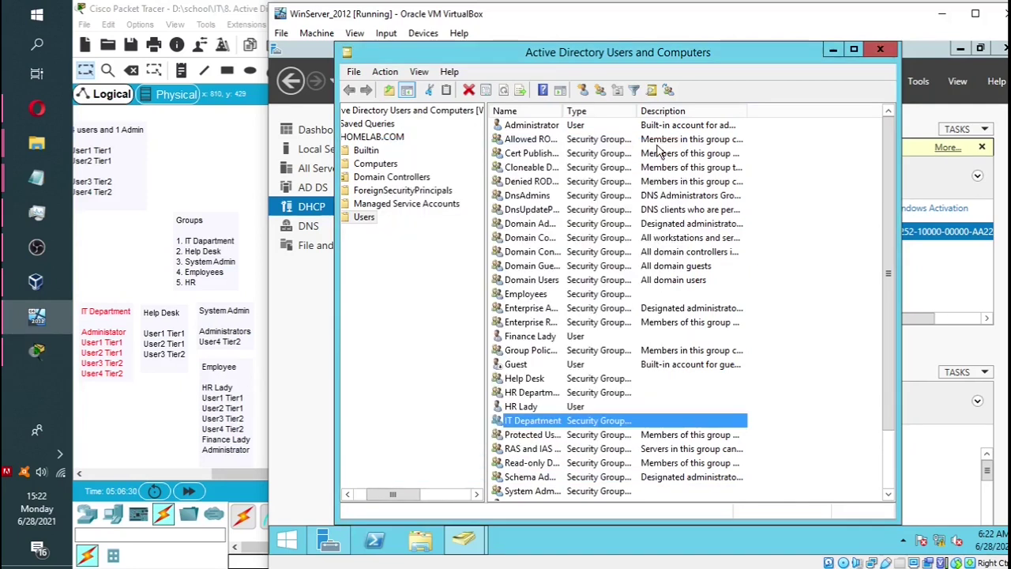
pyautogui.click(662, 148)
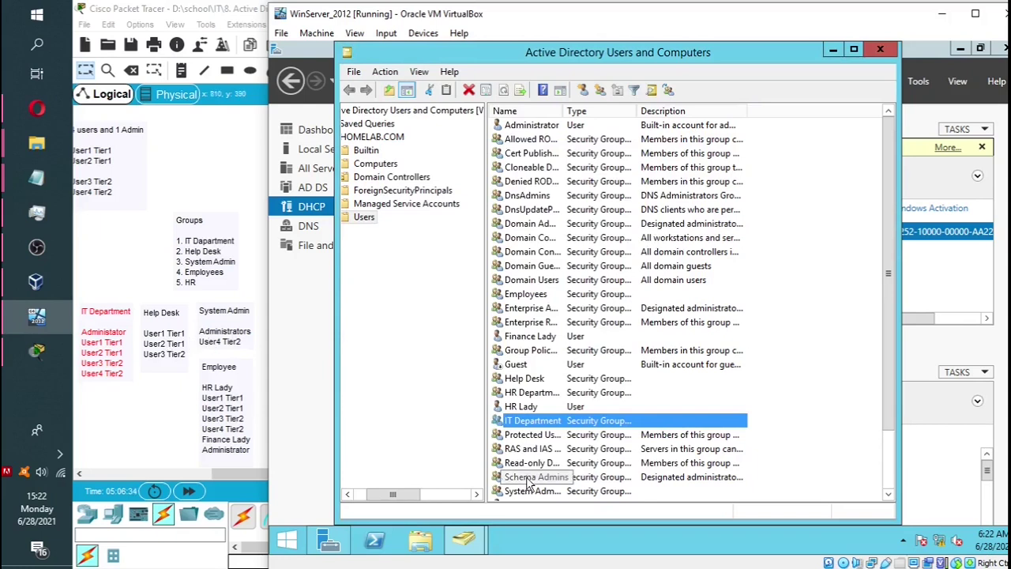
pyautogui.scroll(-2, 523, 468)
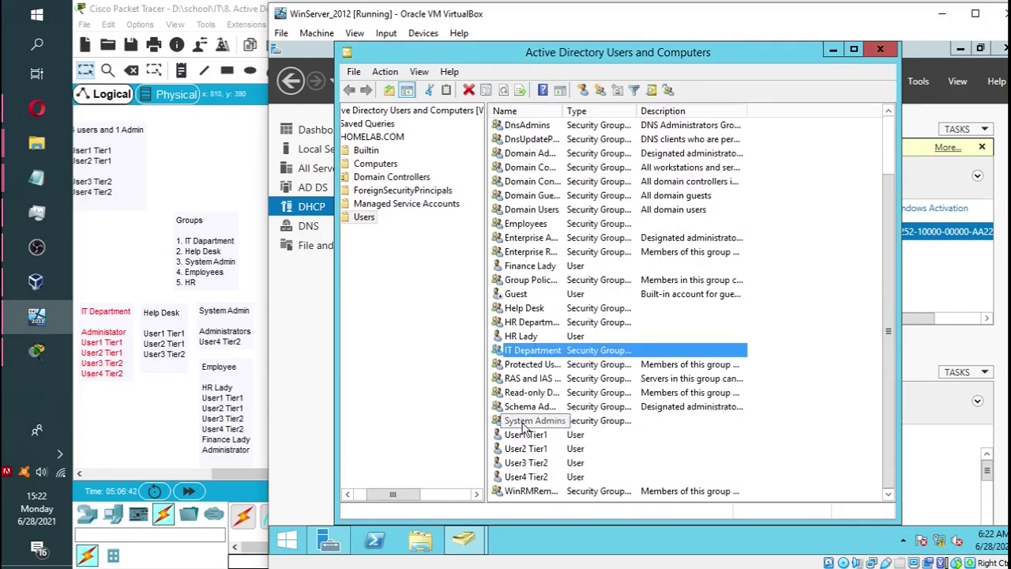
pyautogui.scroll(2, 528, 450)
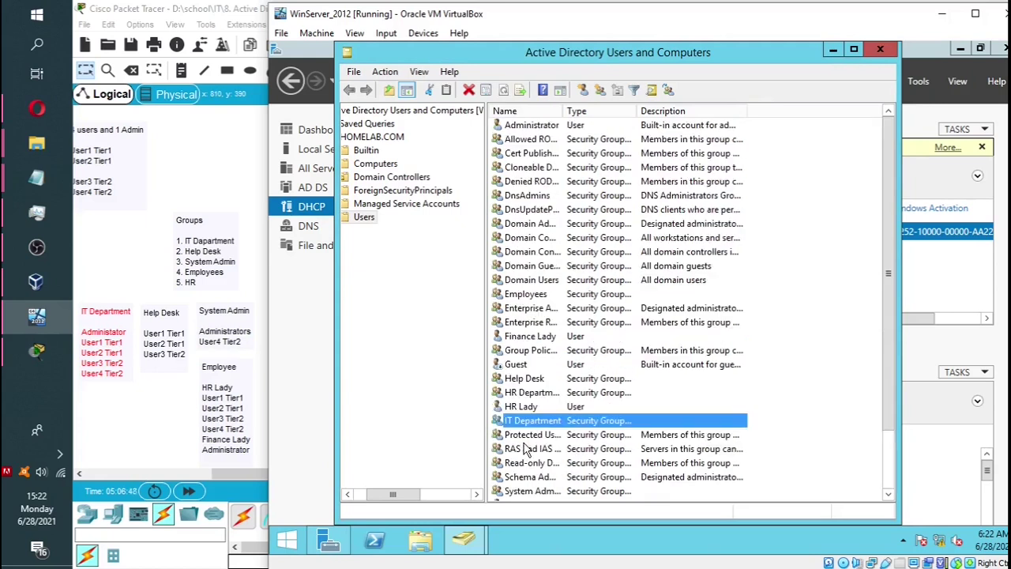
# - Nest the Help Desk group inside IT Department, resolving the name from 'it de'
pyautogui.click(529, 380)
pyautogui.rightClick(530, 381)
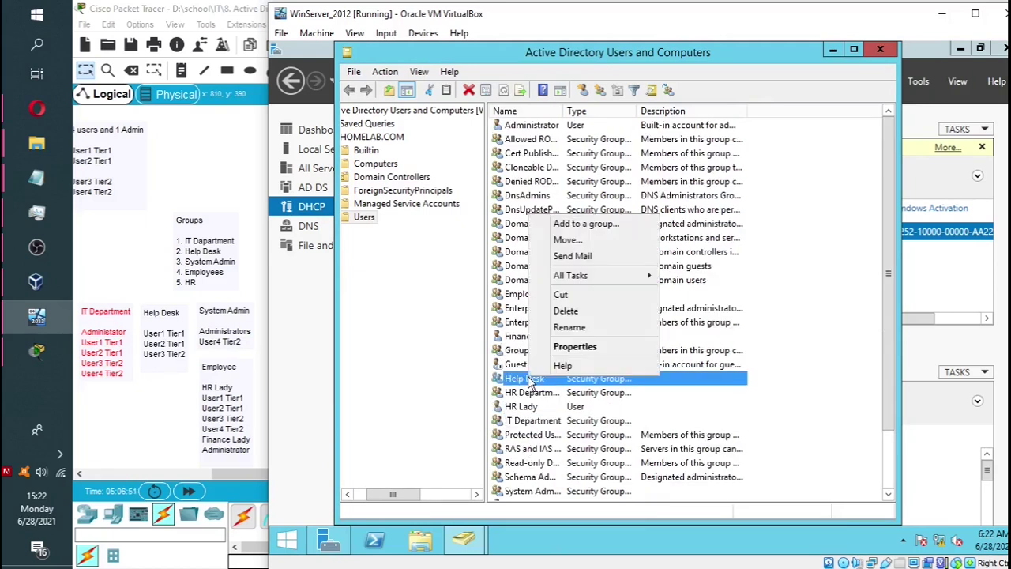
pyautogui.click(575, 226)
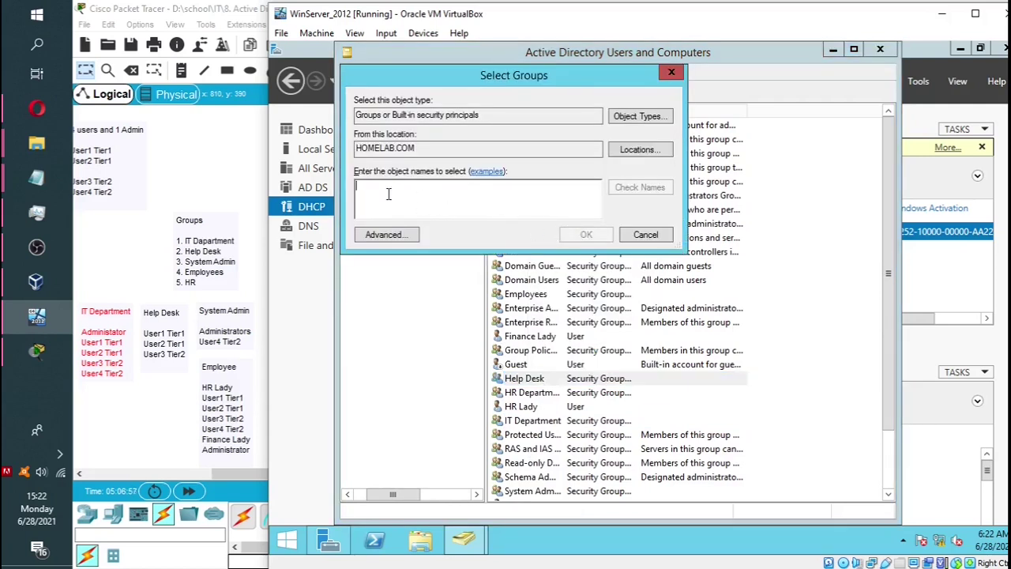
pyautogui.write('it')
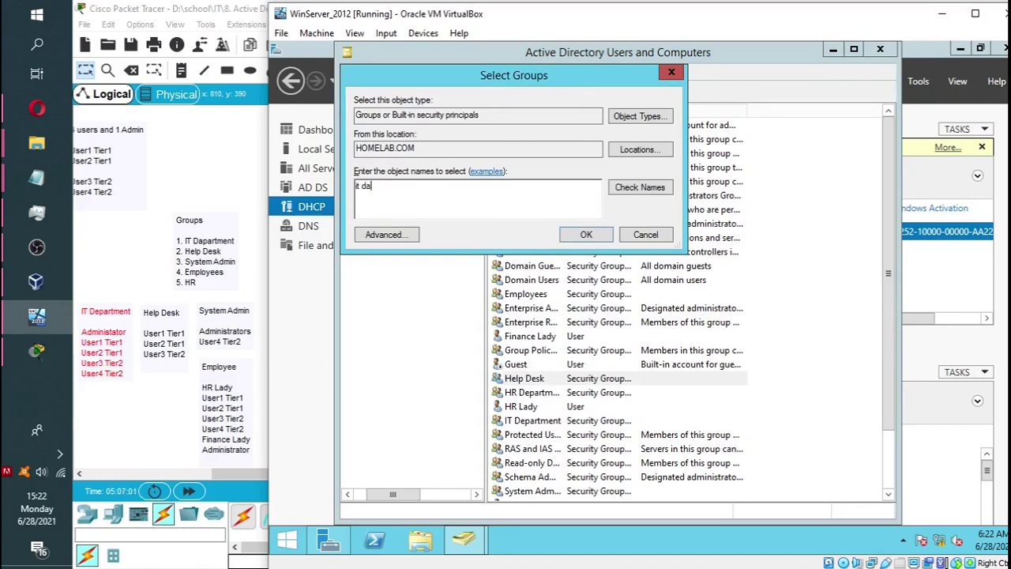
pyautogui.write(' da')
pyautogui.press('BackSpace')
pyautogui.write('e')
pyautogui.click(644, 189)
pyautogui.click(590, 234)
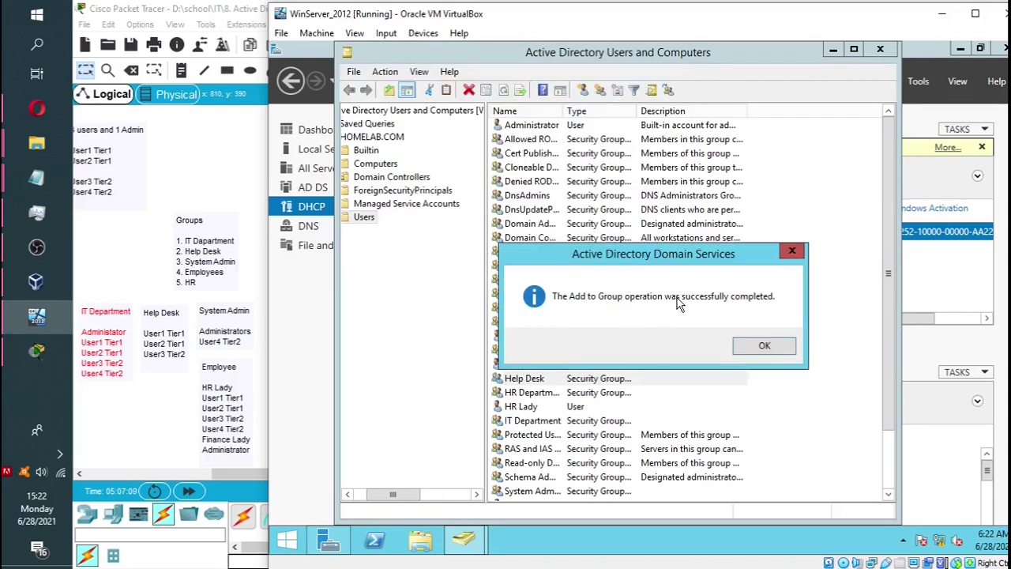
pyautogui.click(769, 346)
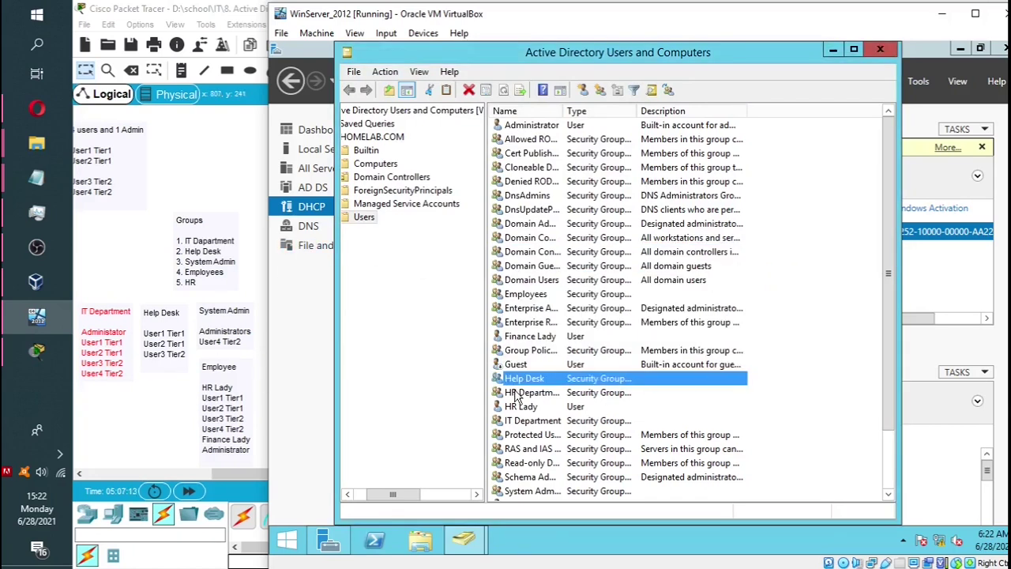
# - Add System Admins to IT Department's members alongside Help Desk and save
pyautogui.doubleClick(523, 420)
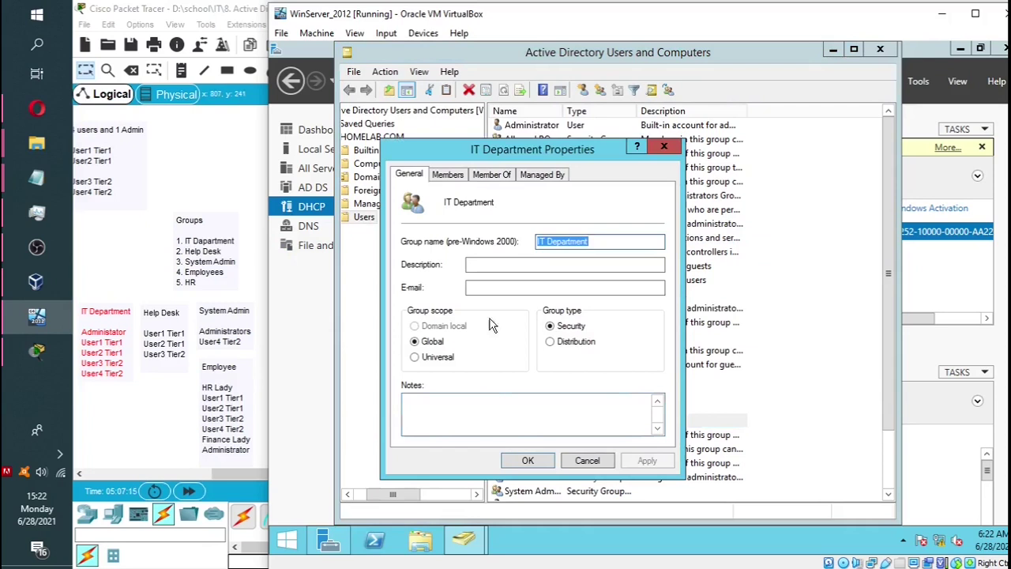
pyautogui.click(448, 176)
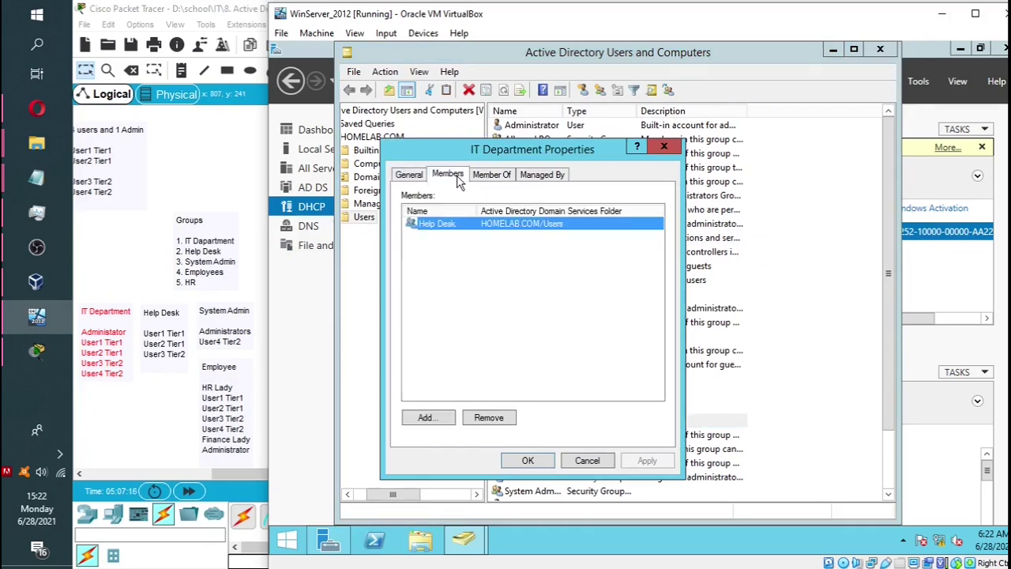
pyautogui.click(445, 234)
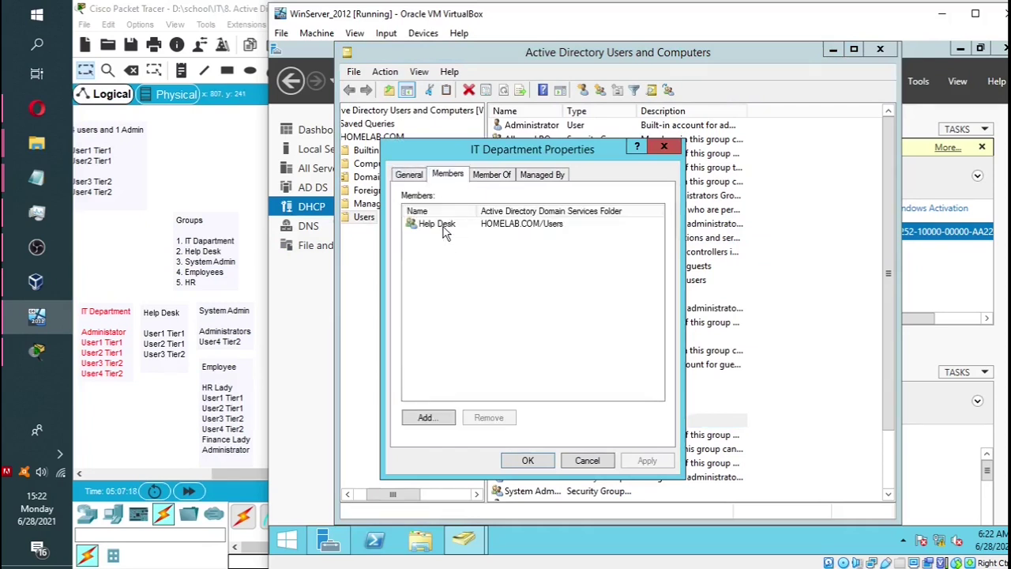
pyautogui.click(427, 418)
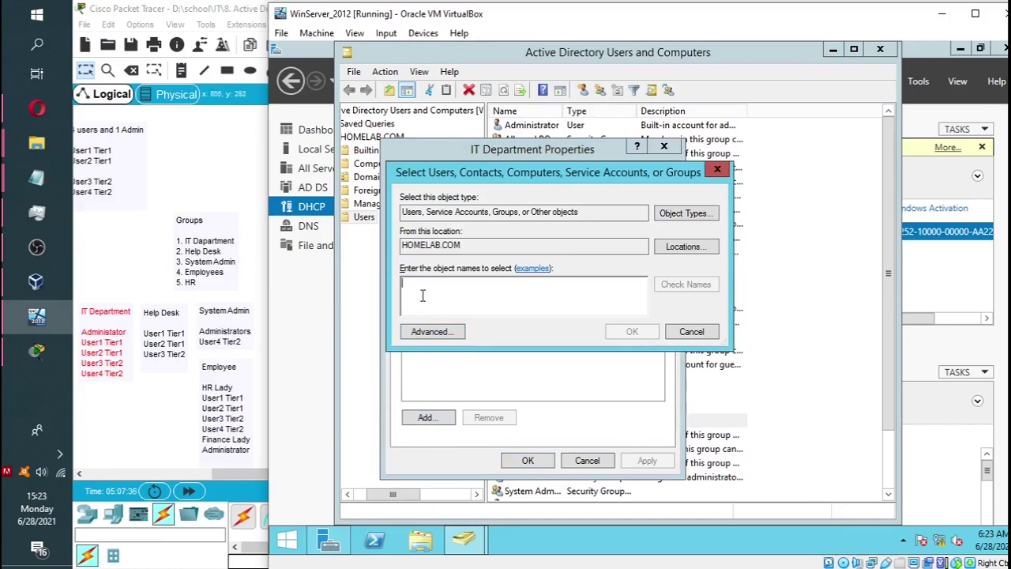
pyautogui.write('sys')
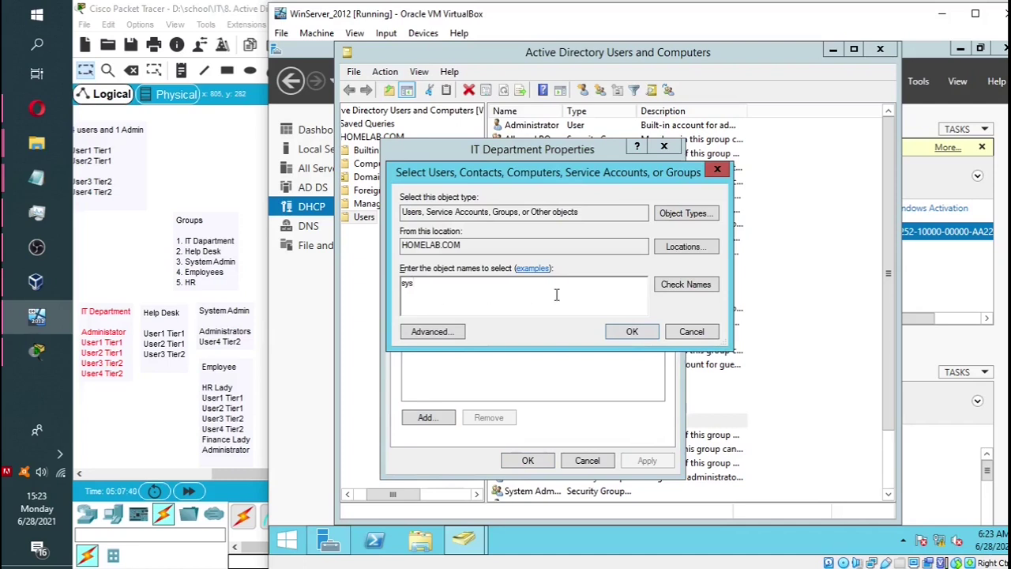
pyautogui.click(695, 289)
pyautogui.click(632, 332)
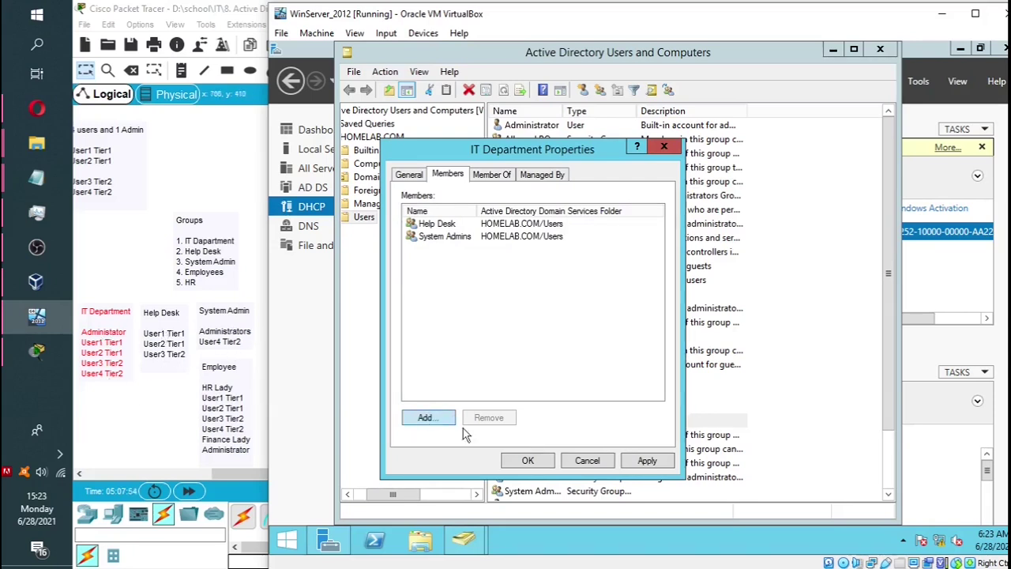
pyautogui.click(524, 461)
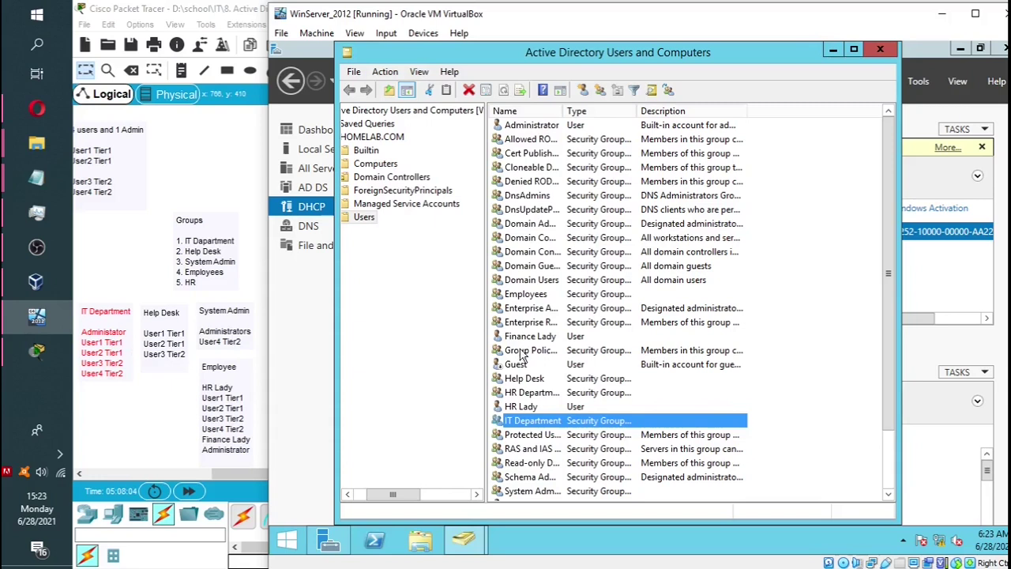
pyautogui.click(514, 381)
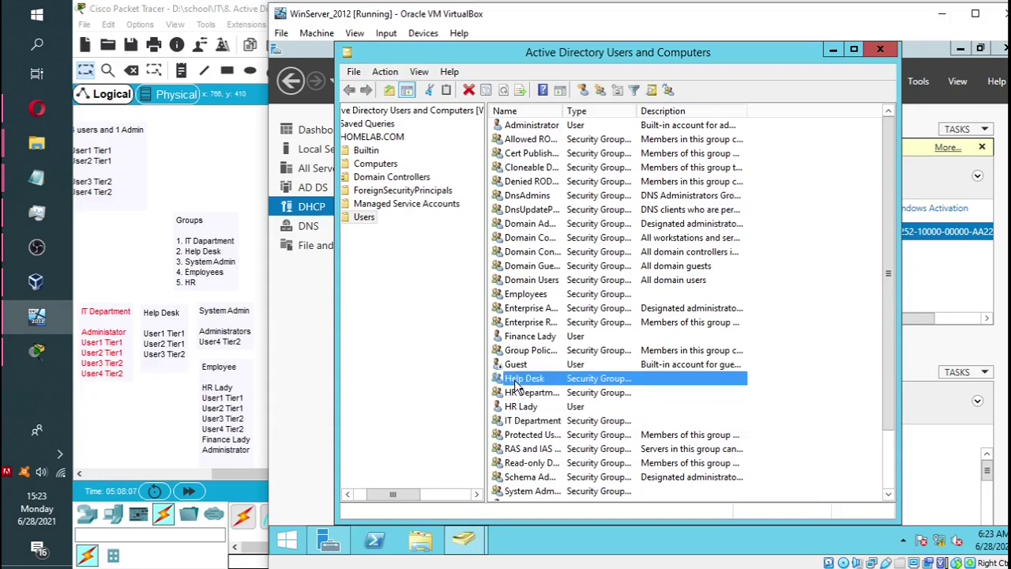
pyautogui.doubleClick(515, 384)
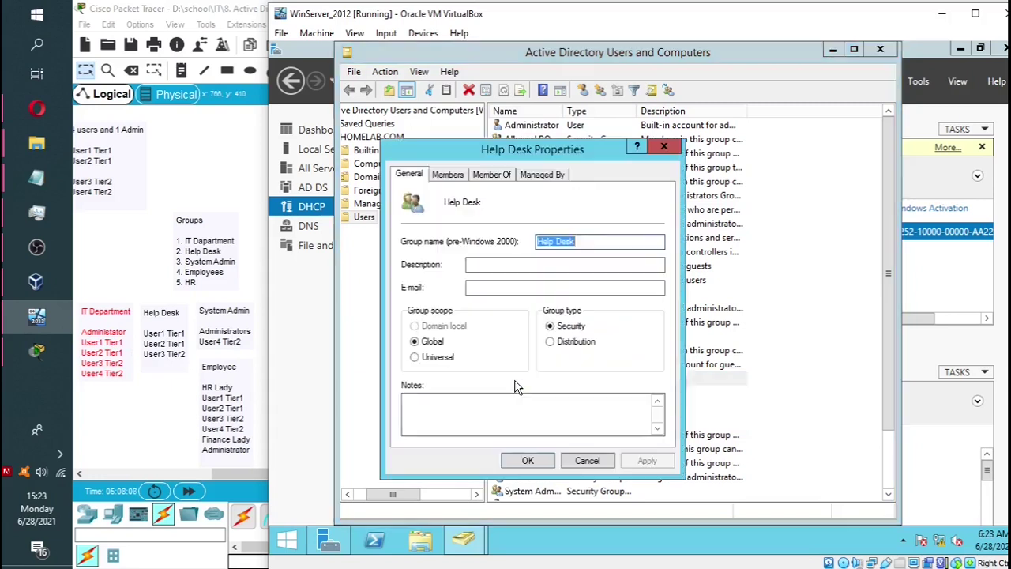
pyautogui.click(448, 175)
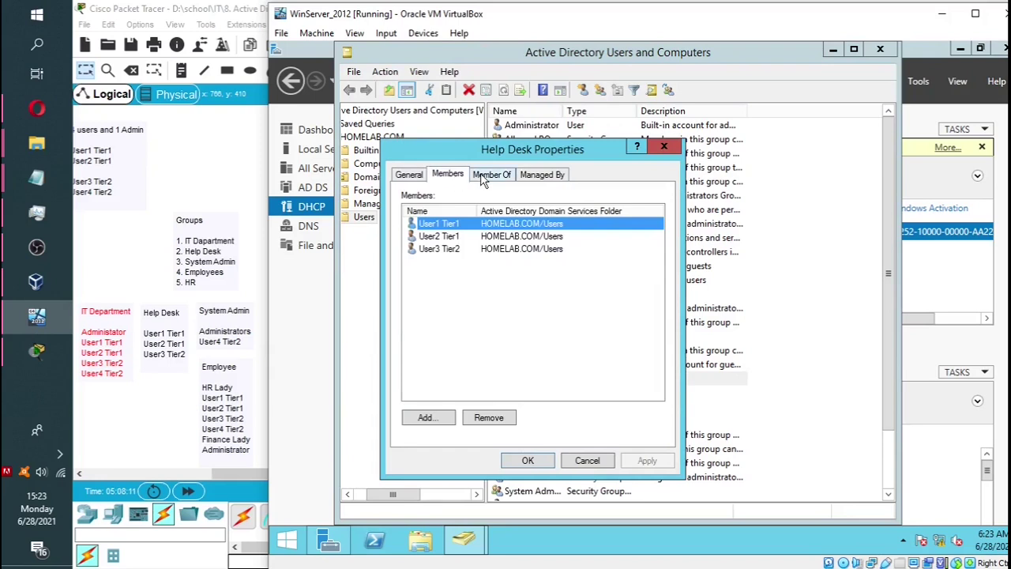
pyautogui.click(491, 174)
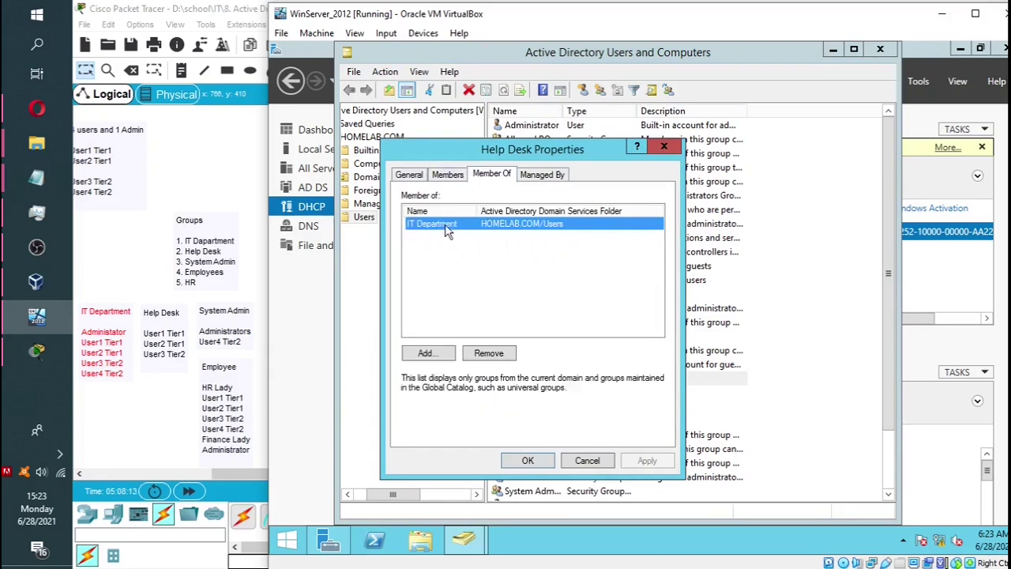
pyautogui.click(450, 176)
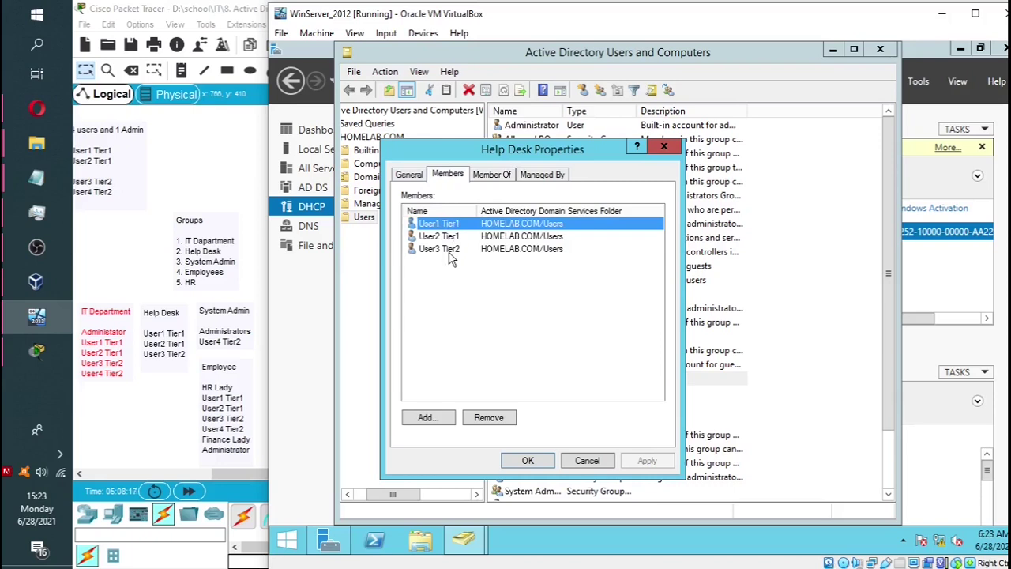
pyautogui.click(491, 175)
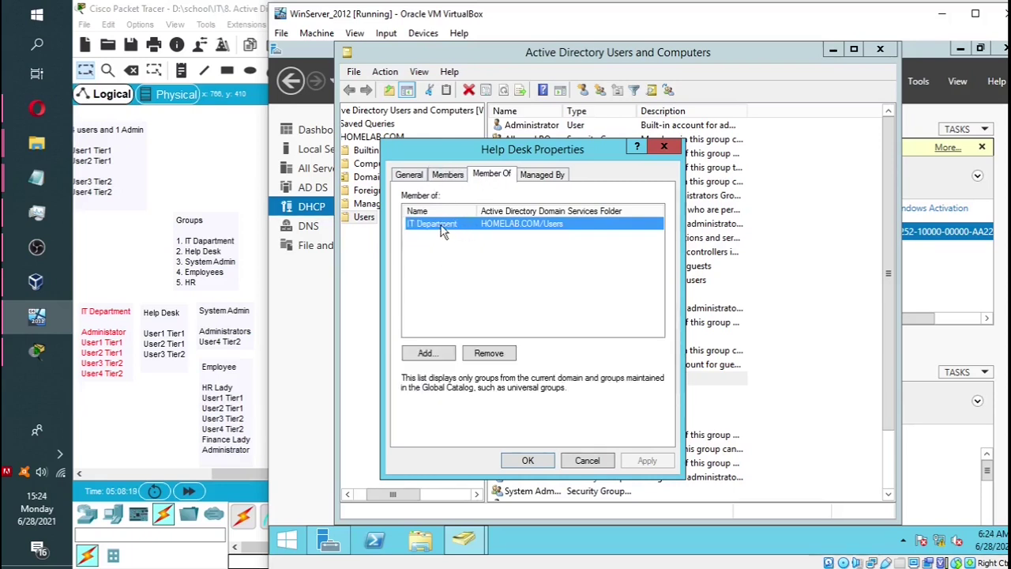
pyautogui.click(547, 175)
pyautogui.click(664, 149)
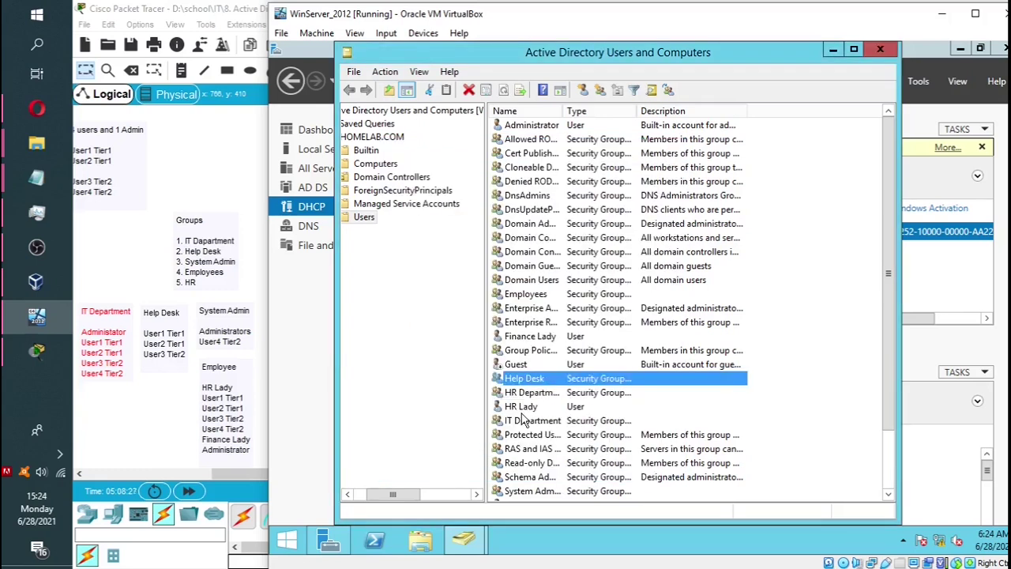
pyautogui.doubleClick(523, 491)
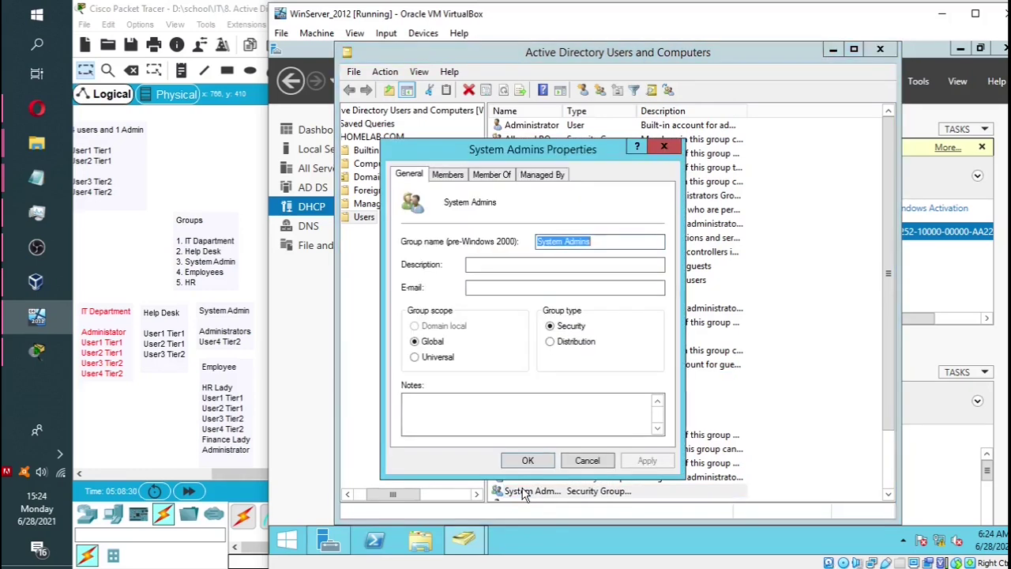
pyautogui.click(462, 180)
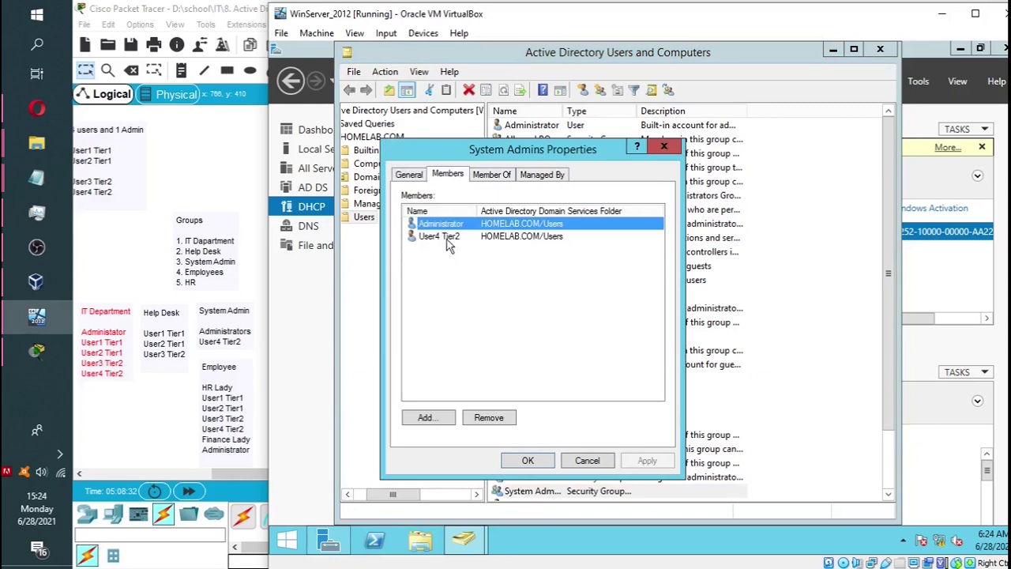
pyautogui.click(490, 174)
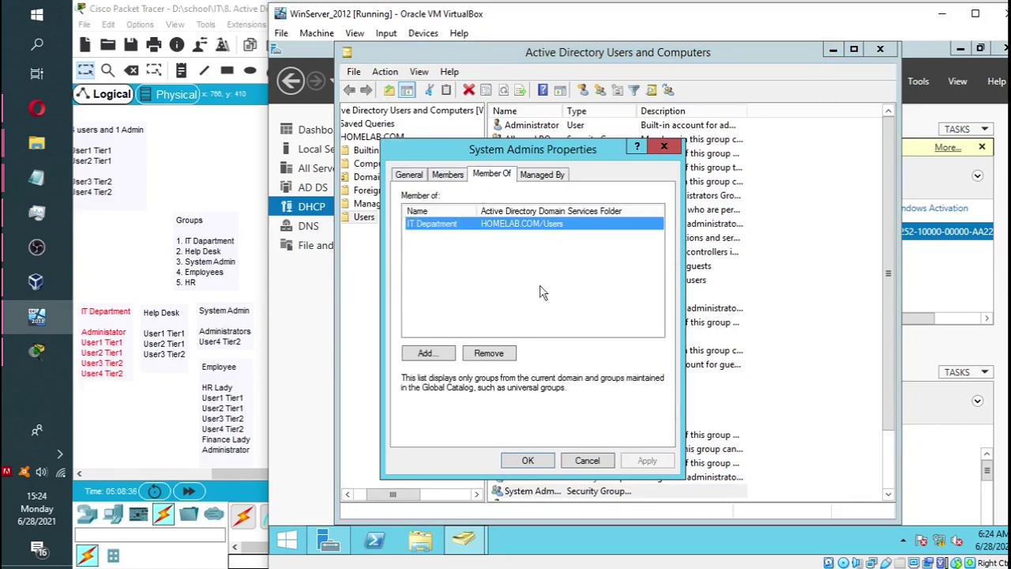
pyautogui.click(664, 148)
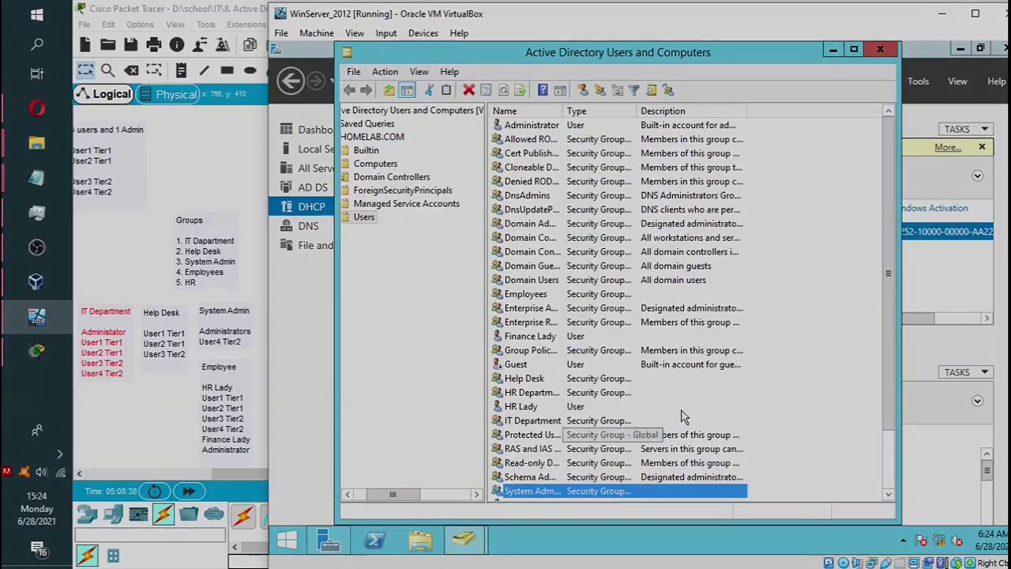